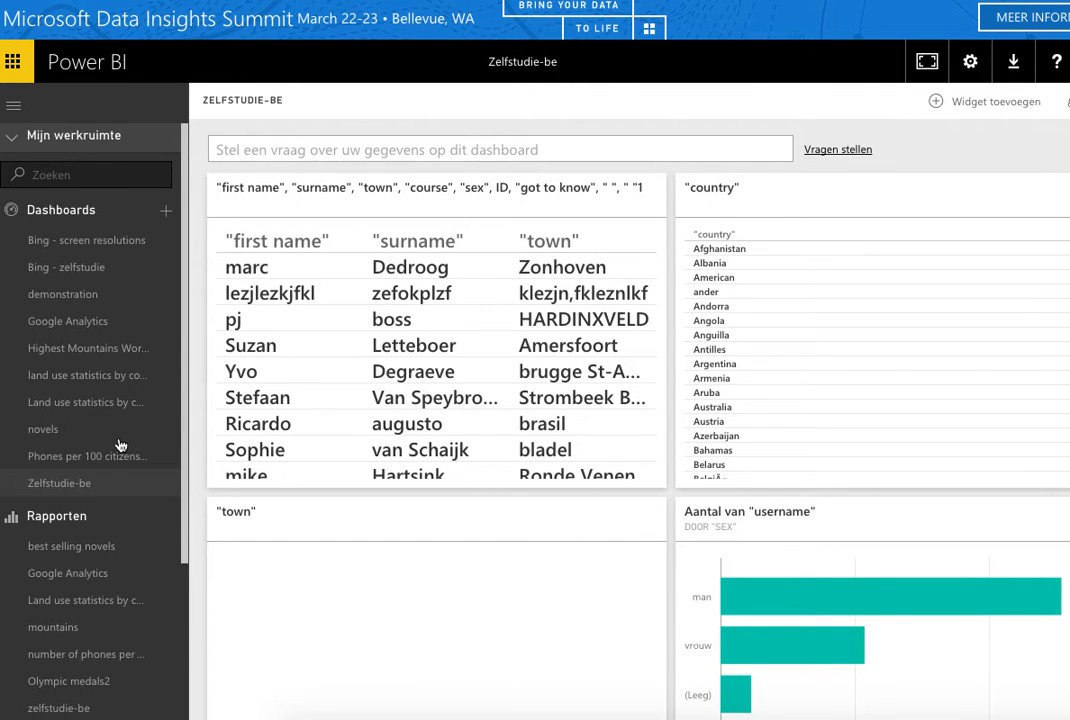
- Open the data import page from Gegevenssets and examine the file sources, including Lokaal bestand
scroll(55, 537, down, 3)
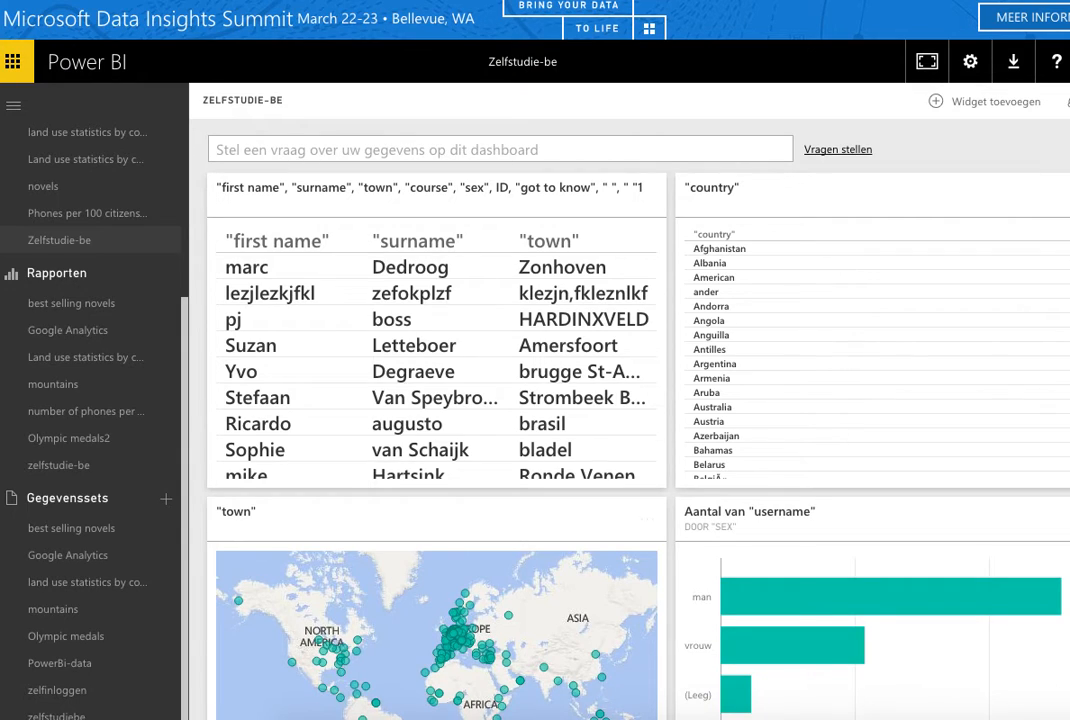
click(166, 499)
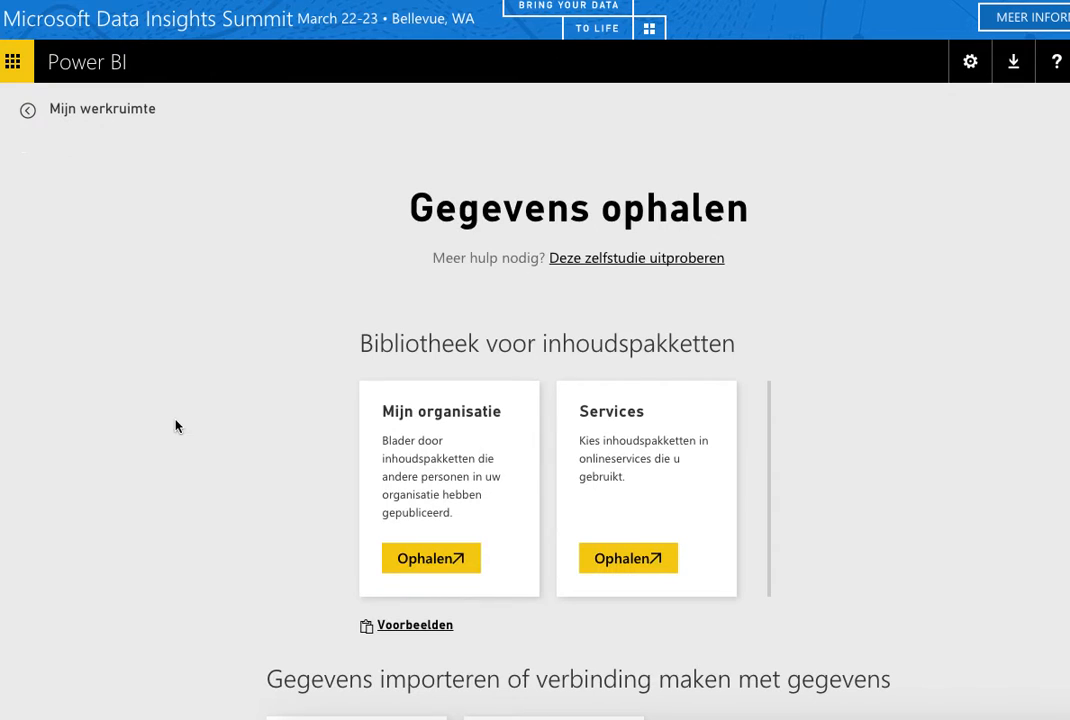
scroll(519, 381, down, 2)
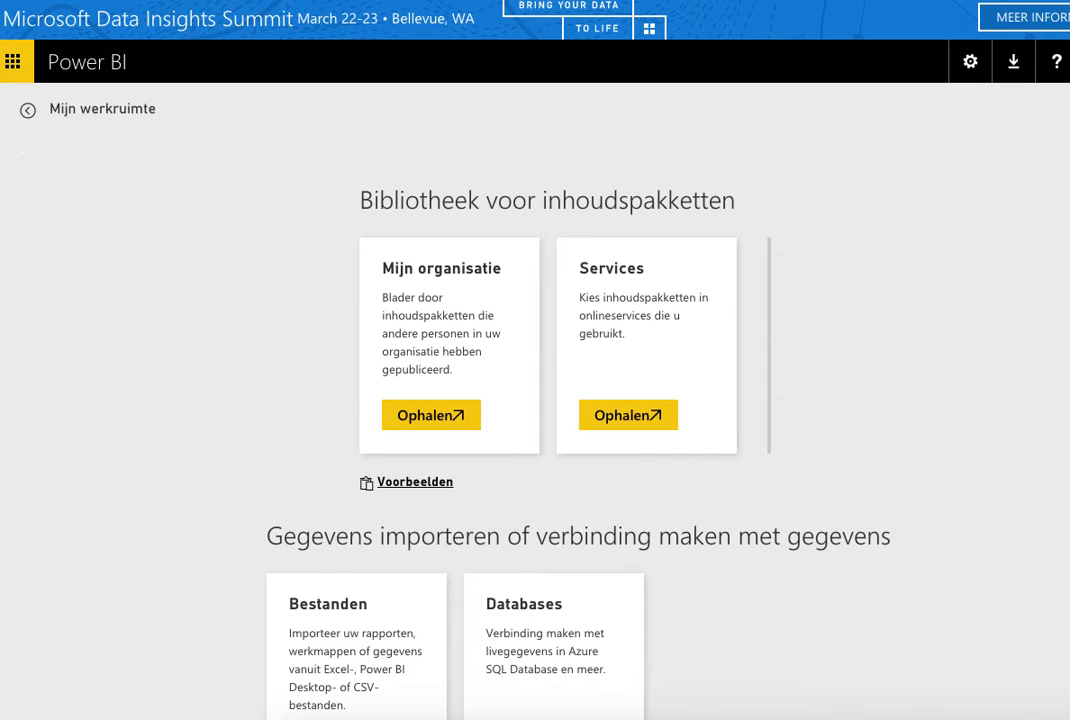
scroll(535, 380, down, 1)
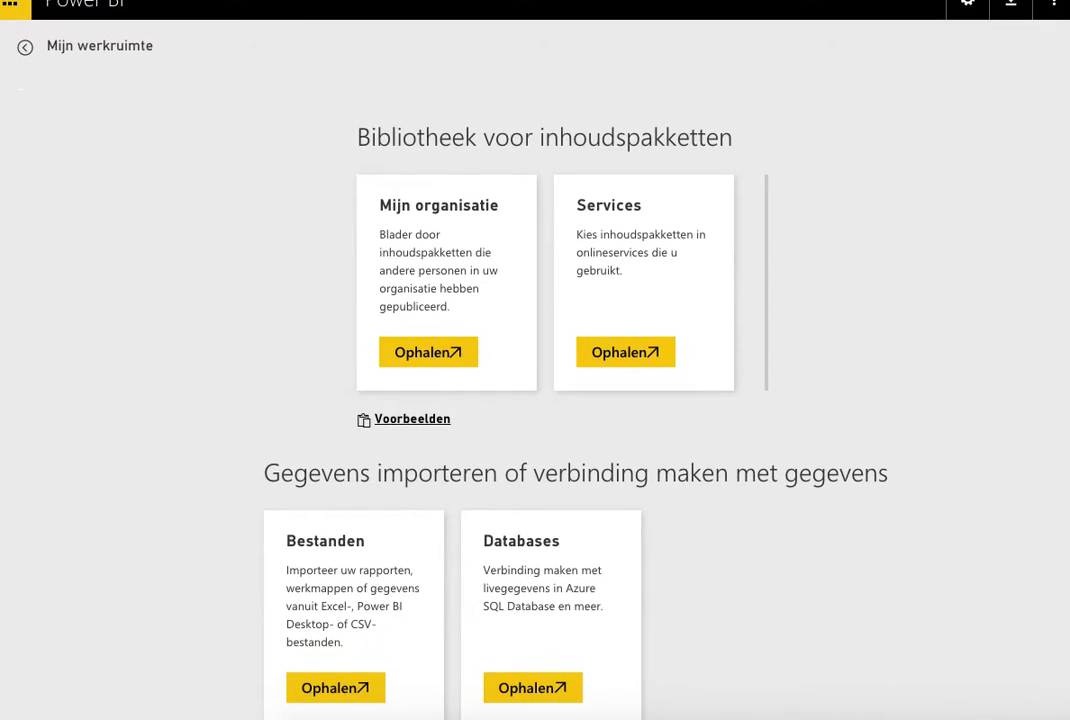
click(353, 685)
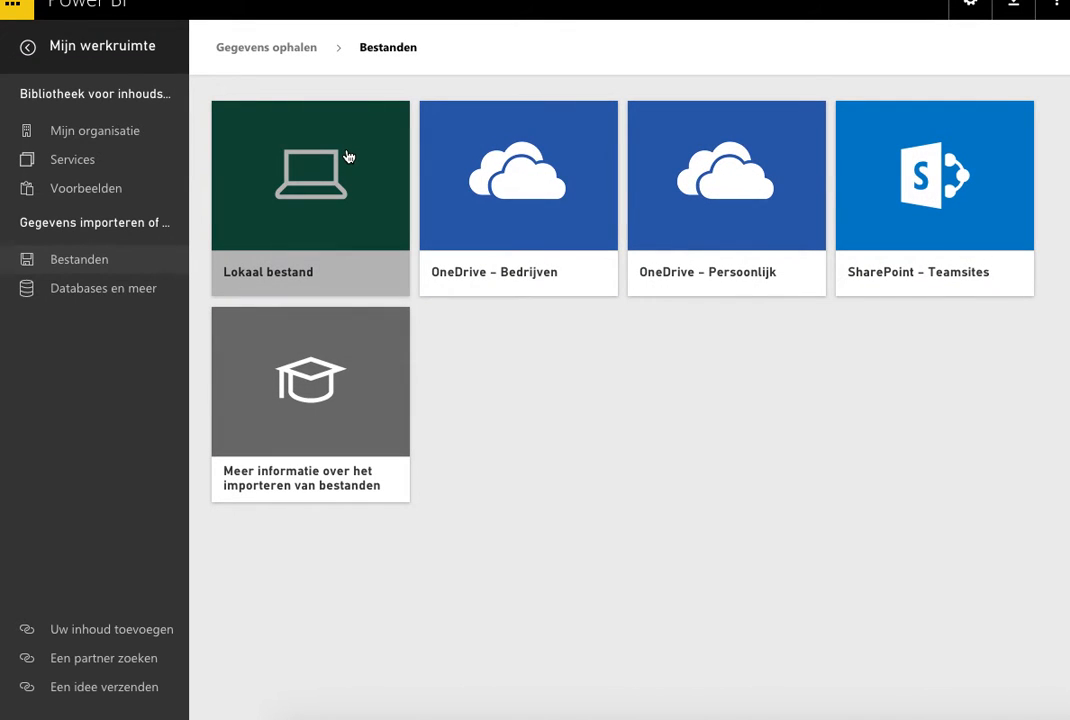
click(348, 157)
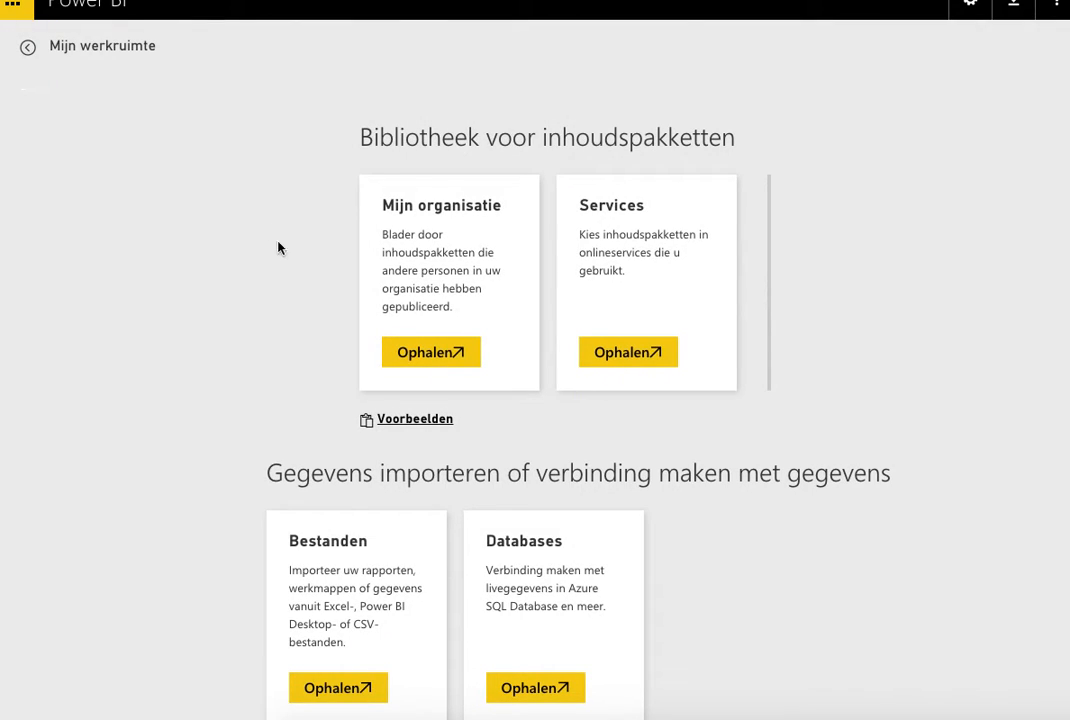
- Examine the content packs offered under Services and return to the workspace
click(640, 356)
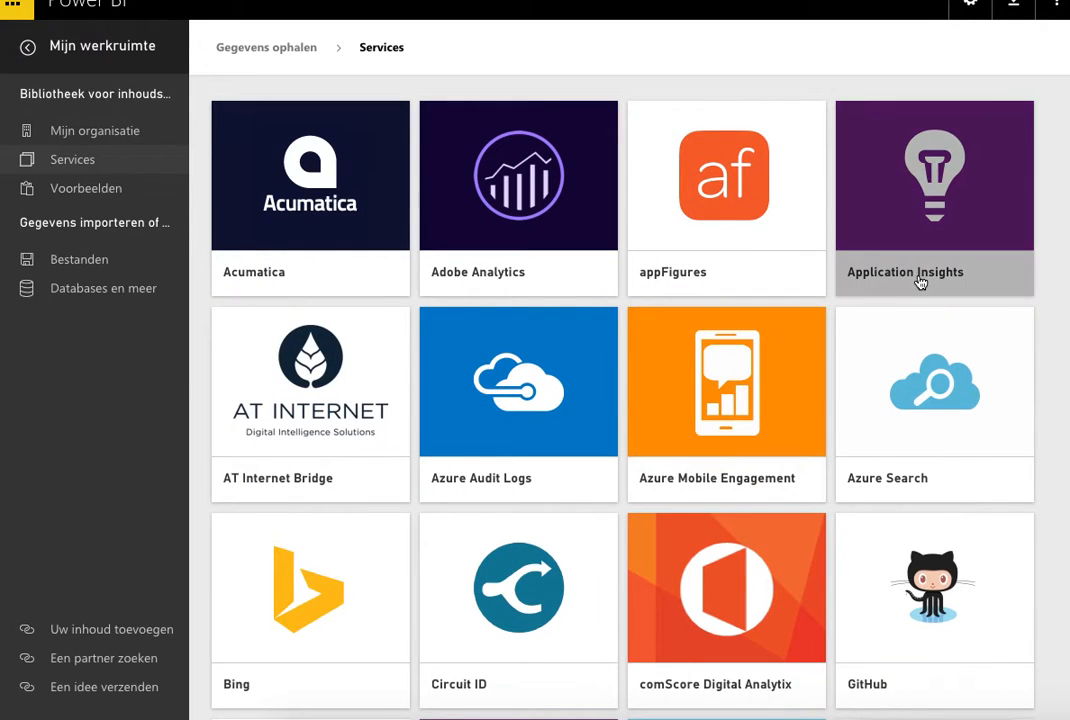
scroll(920, 283, down, 5)
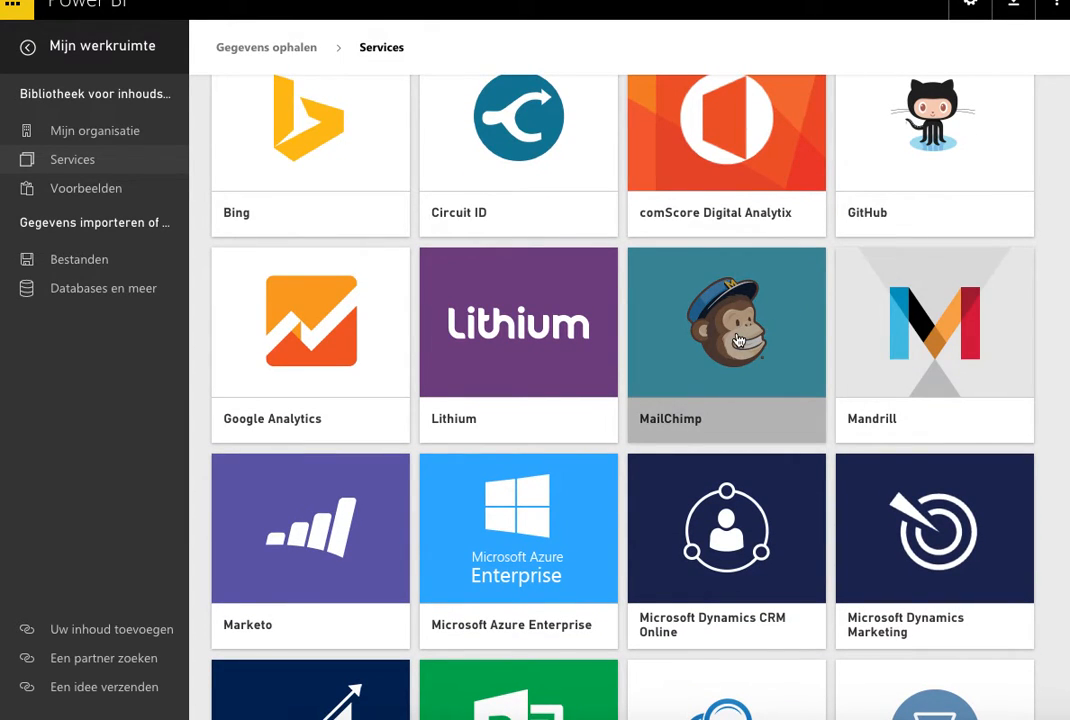
scroll(738, 341, down, 2)
scroll(738, 341, down, 3)
scroll(735, 339, up, 10)
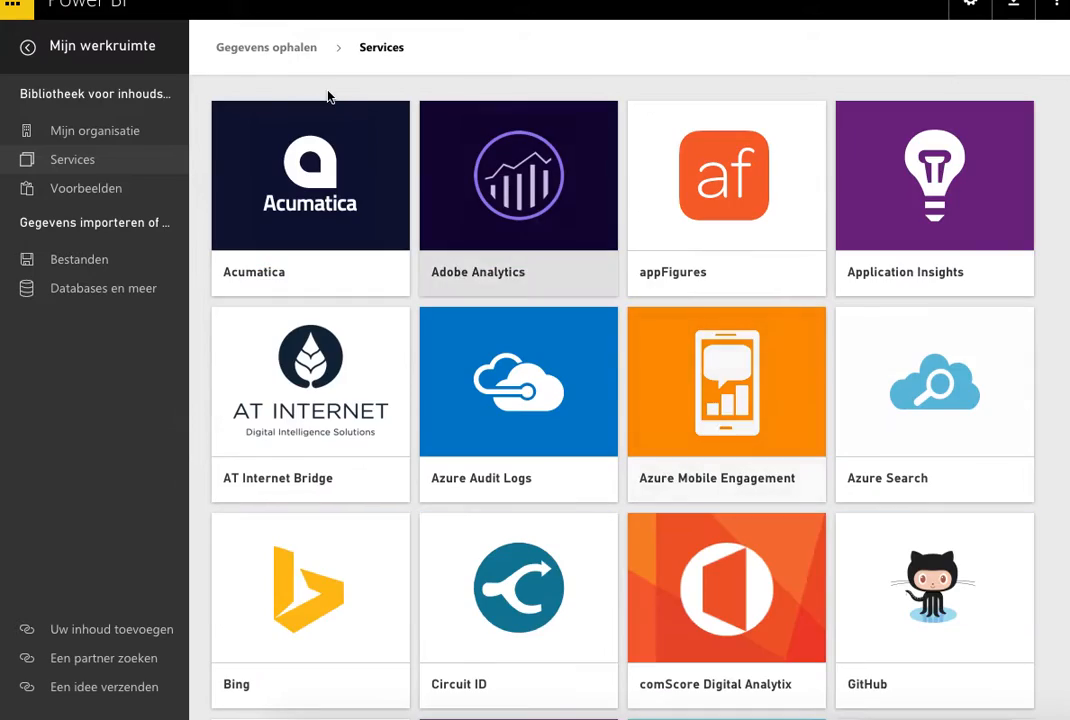
click(31, 50)
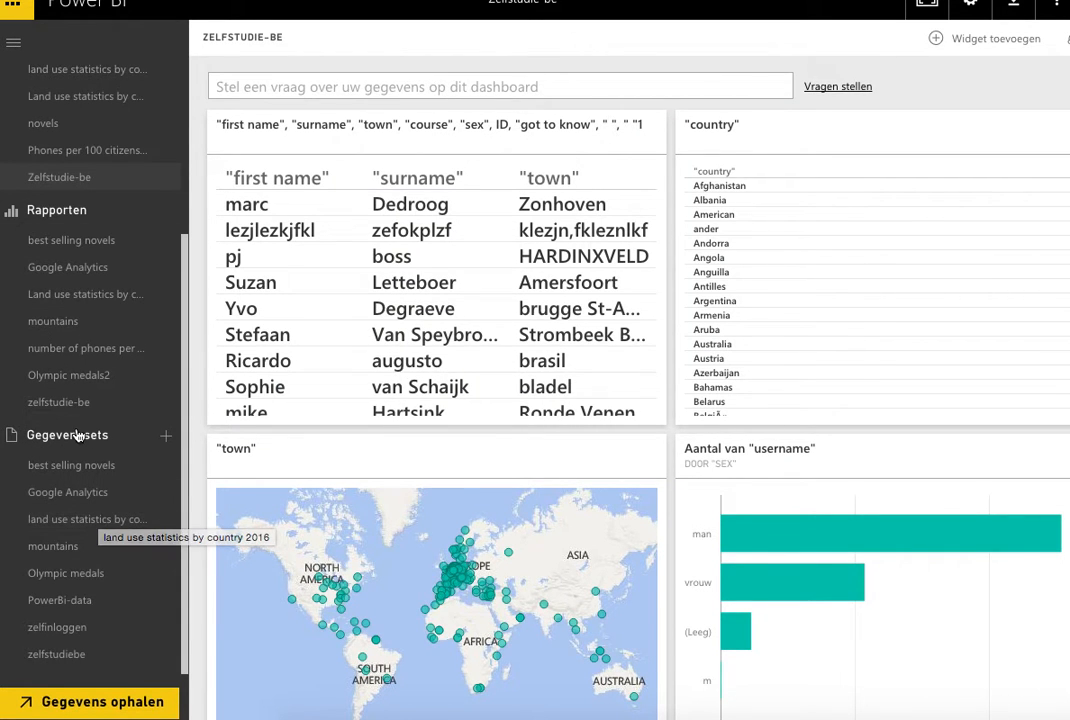
- Create a table visual about 1166 by 654 from the zelfstudiebe dataset with the fields "first name", "got to know" and "town"
click(82, 654)
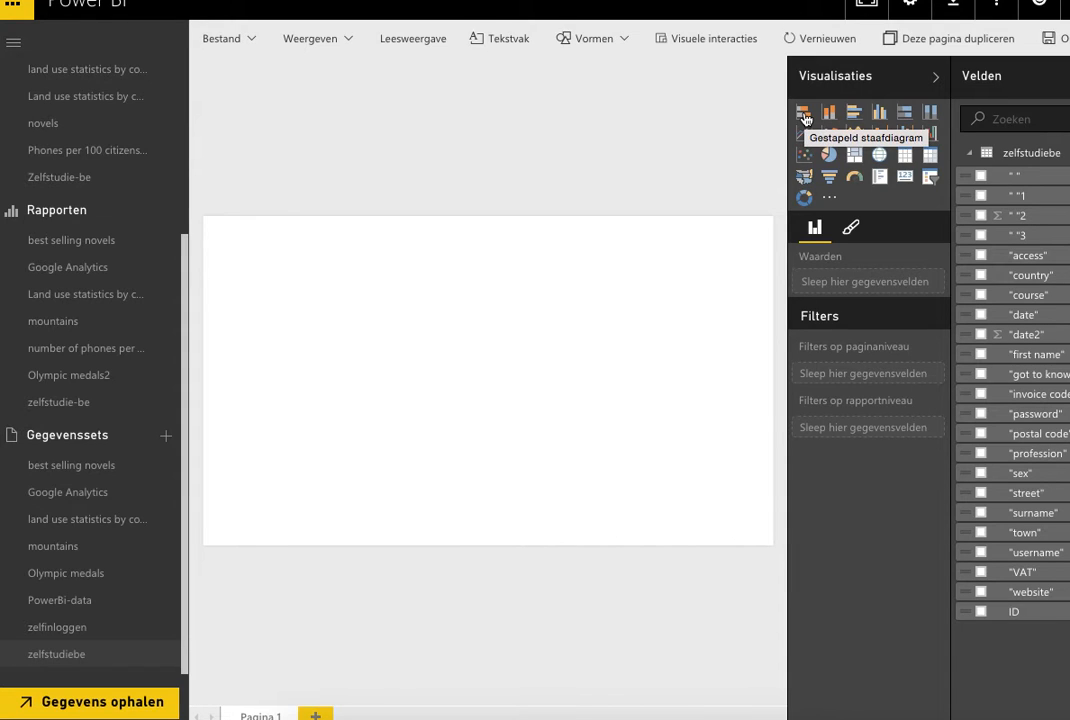
click(805, 118)
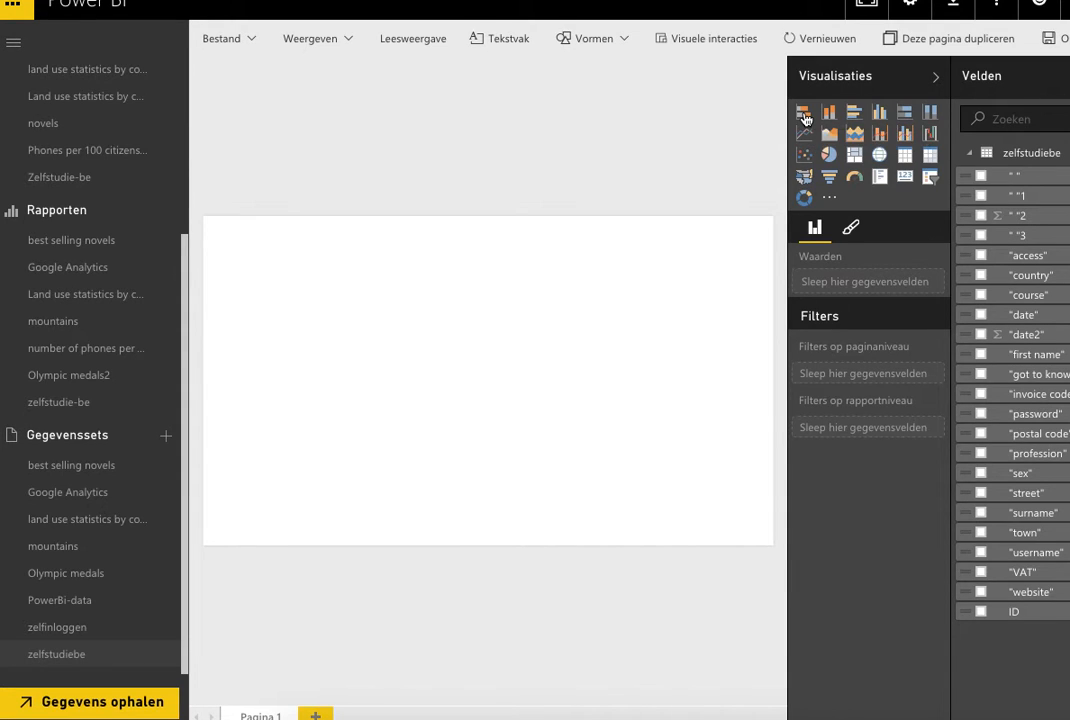
click(908, 157)
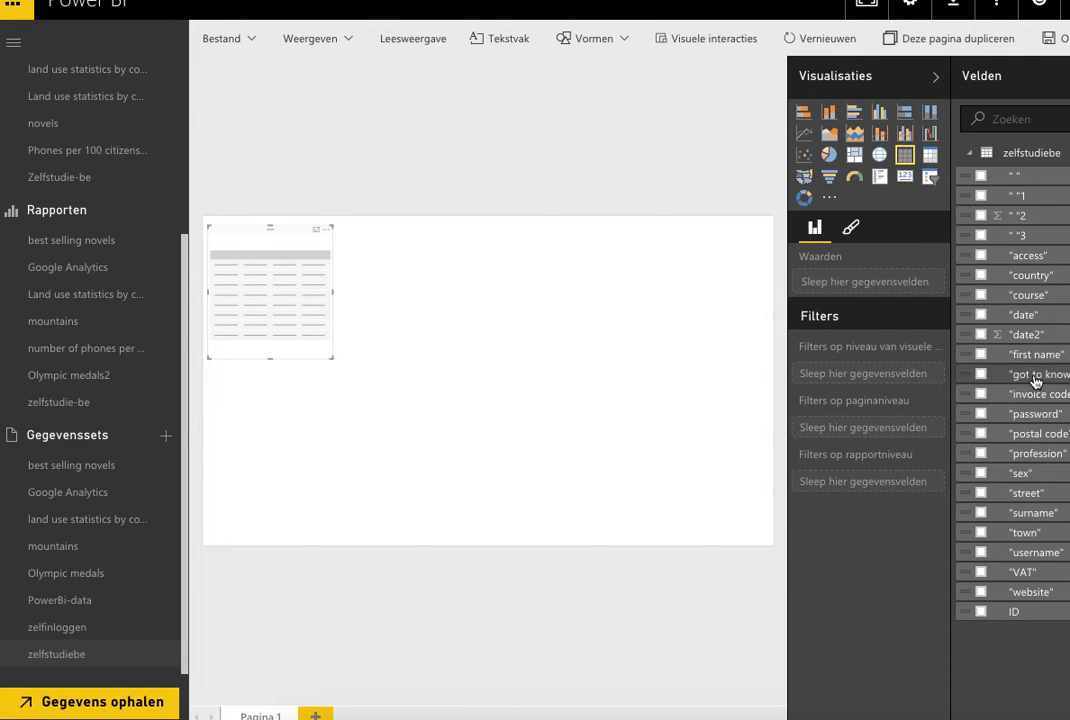
drag(1038, 362, 291, 299)
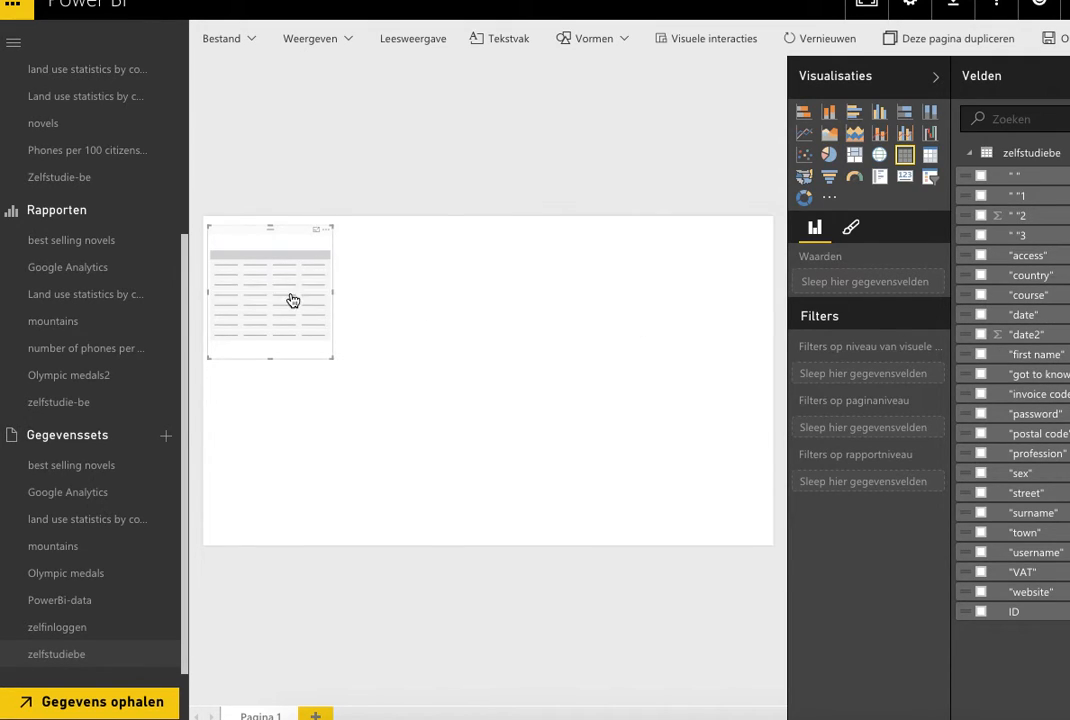
drag(332, 357, 727, 525)
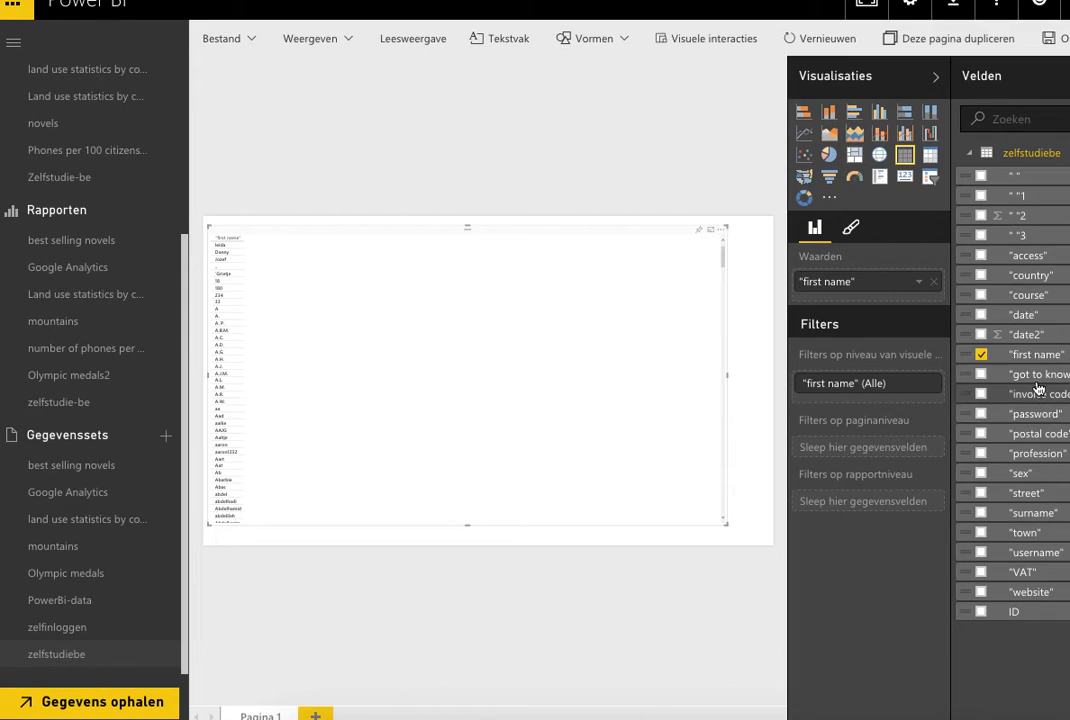
click(984, 376)
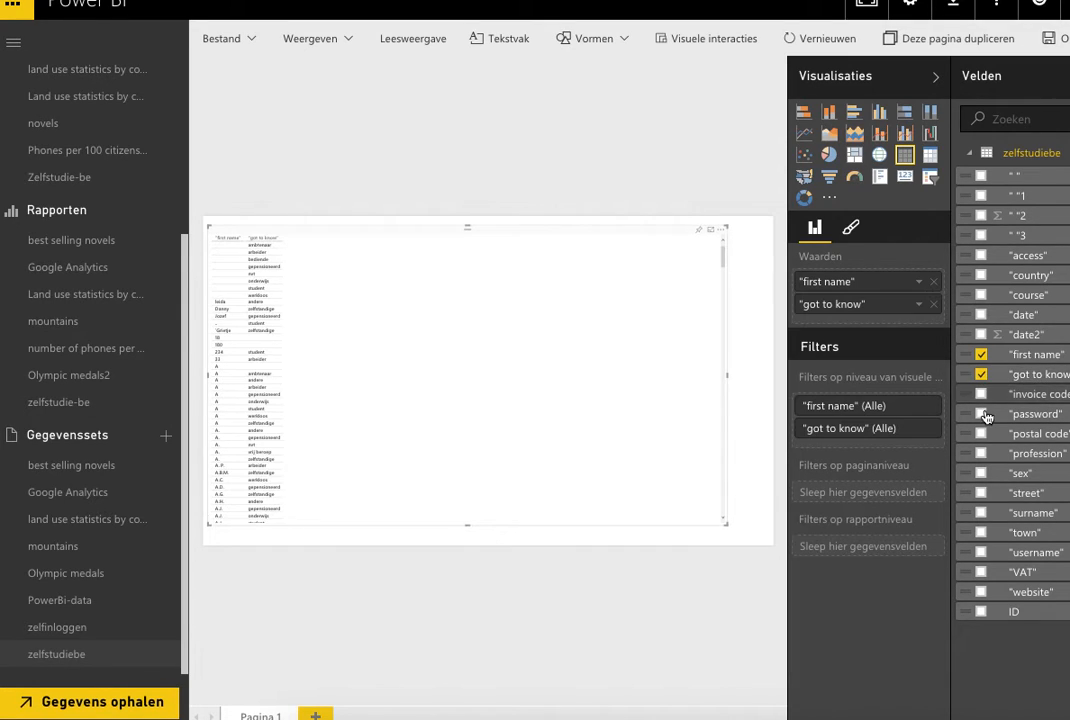
click(981, 532)
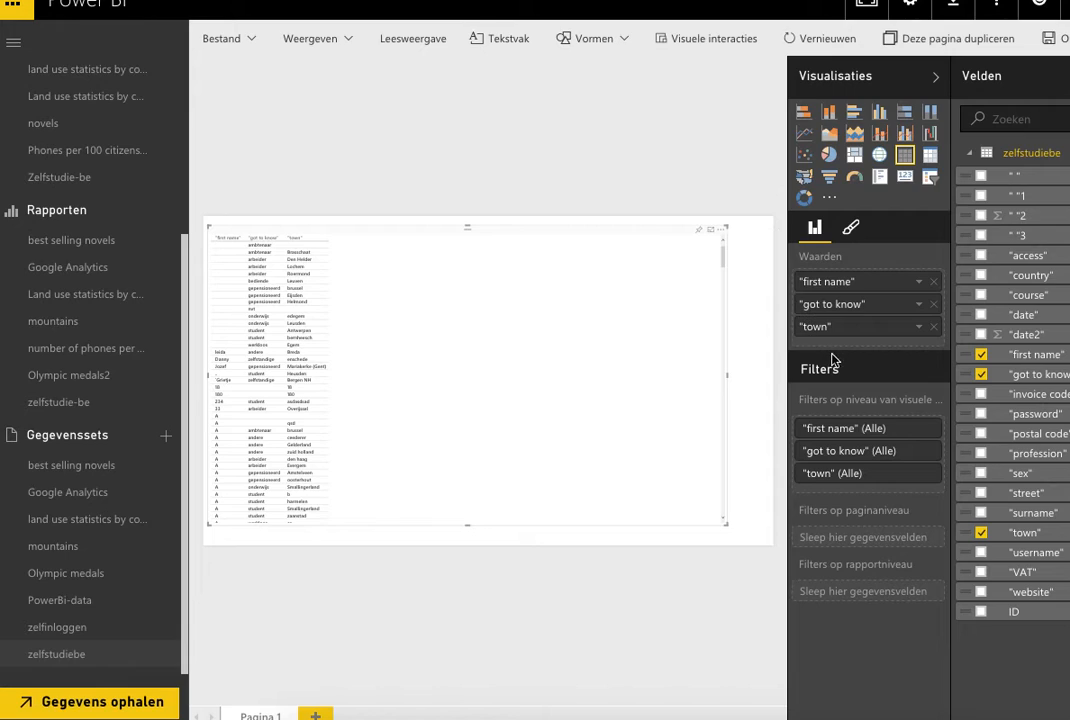
- Set the table visual's text size to 15 pt in its general formatting settings
click(852, 229)
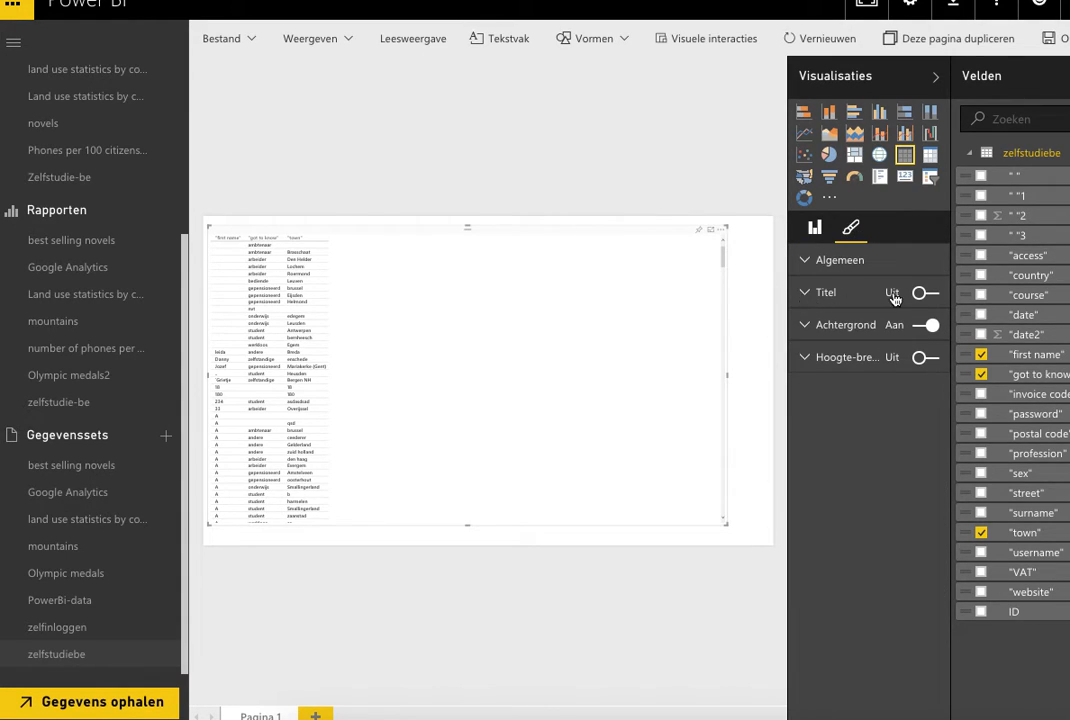
click(809, 262)
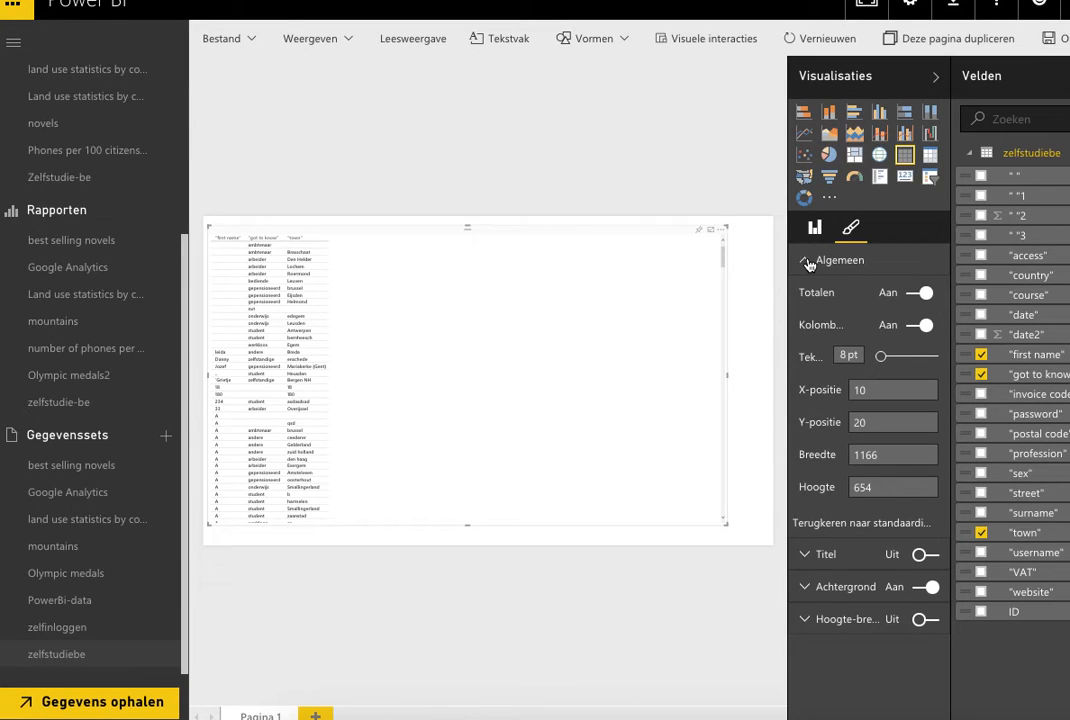
drag(881, 356, 894, 364)
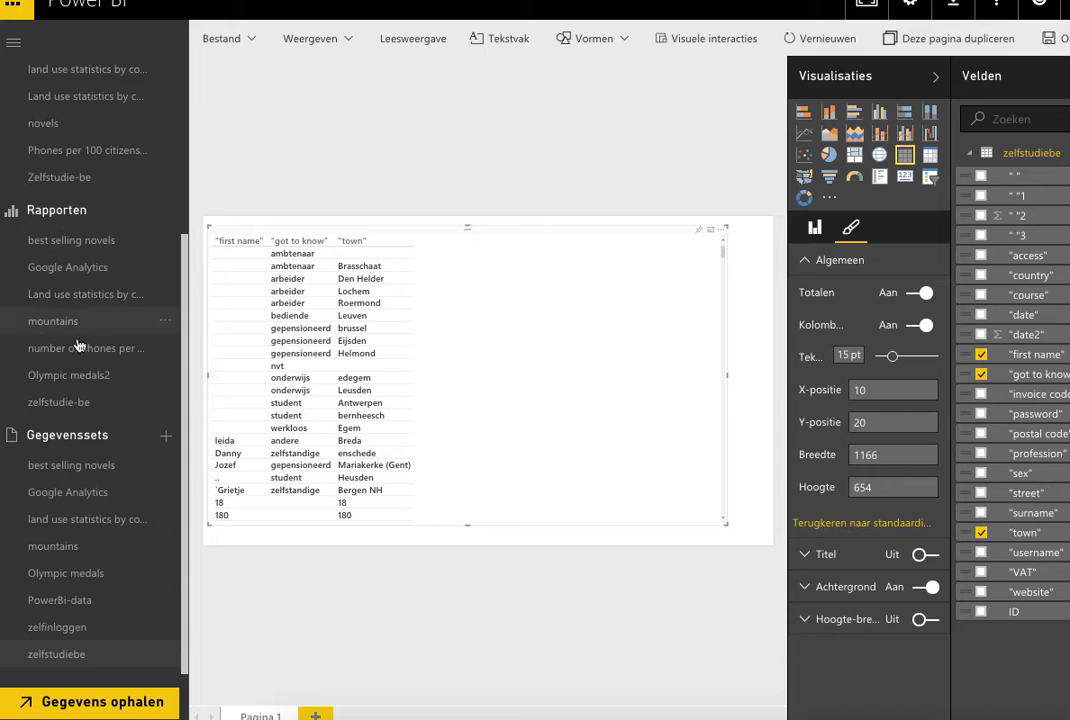
- Open the zelfstudie-be report without saving the current one and examine the rows of its table
click(71, 402)
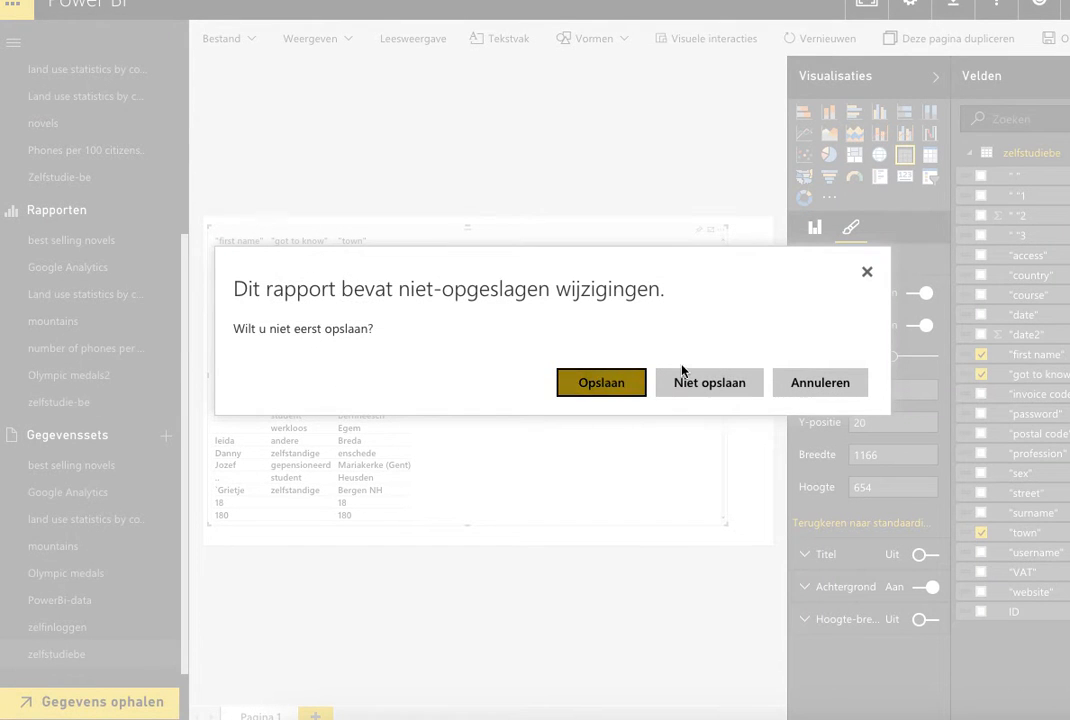
click(709, 385)
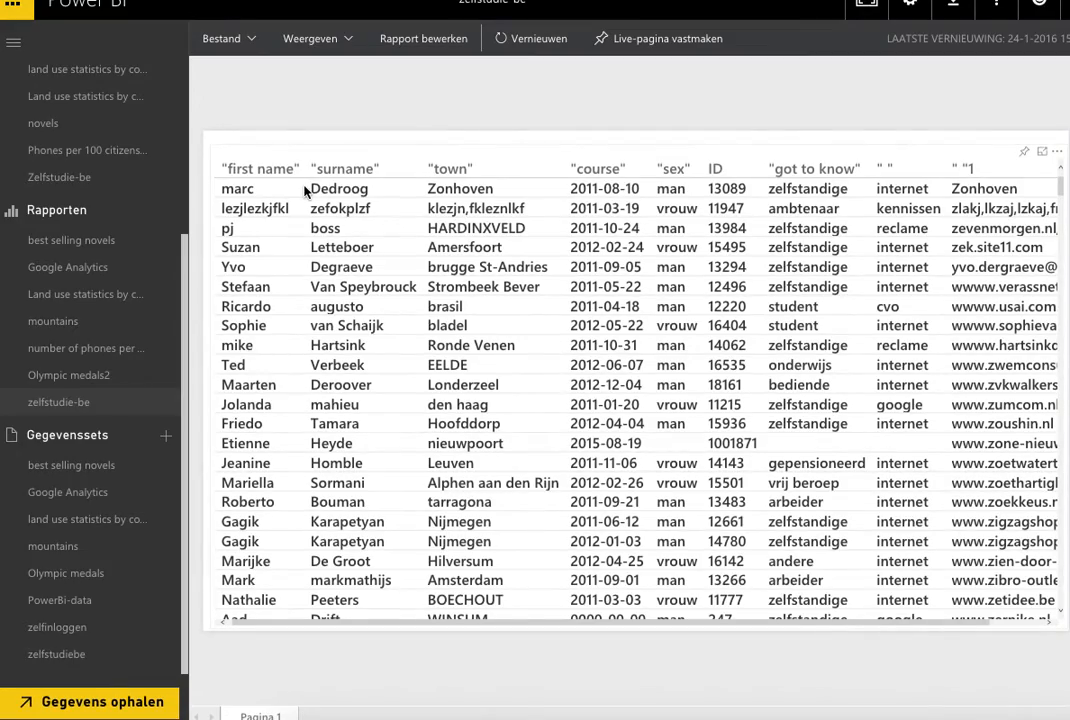
scroll(604, 219, down, 2)
scroll(604, 219, down, 15)
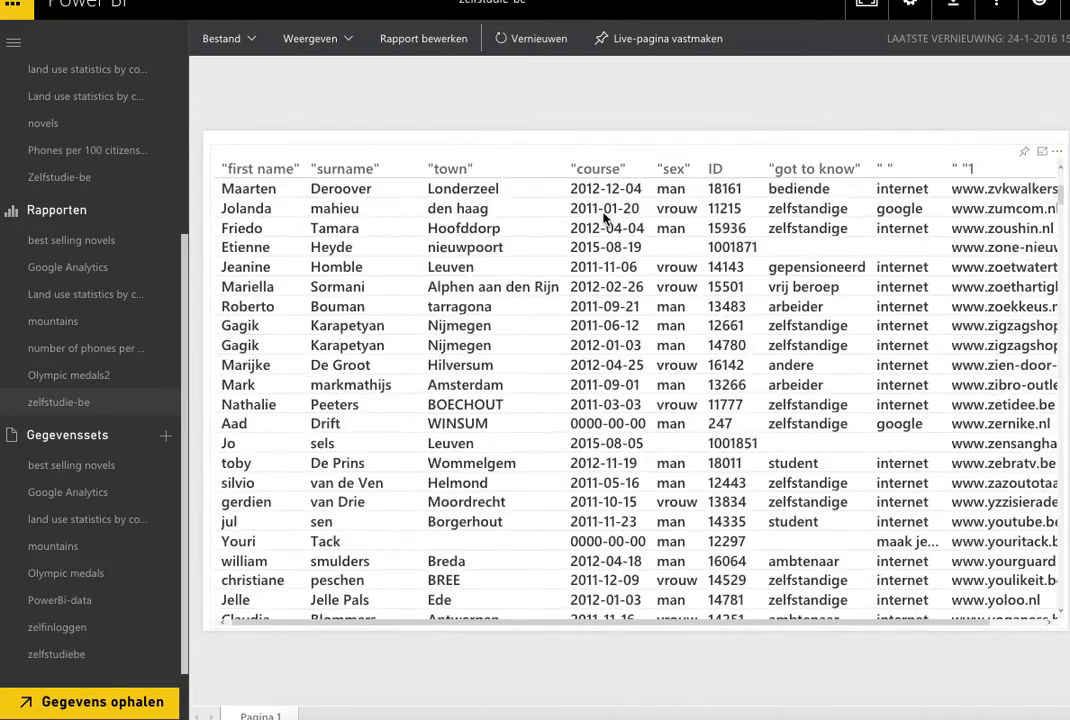
scroll(604, 219, down, 20)
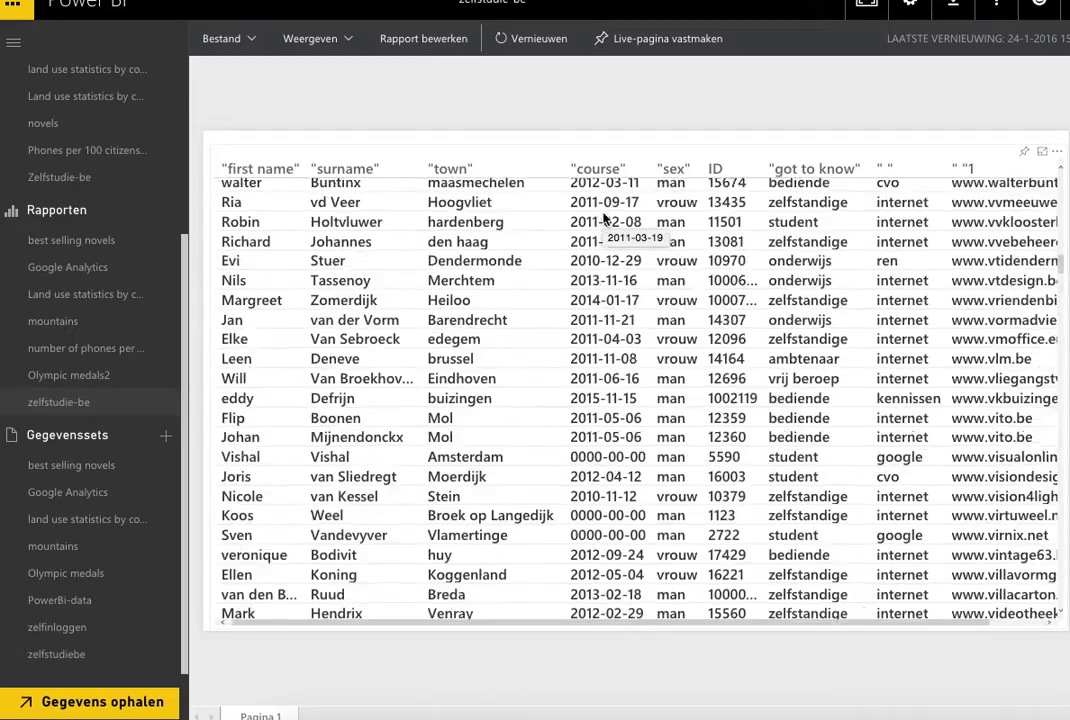
scroll(604, 219, down, 2)
scroll(604, 219, up, 20)
scroll(767, 185, up, 3)
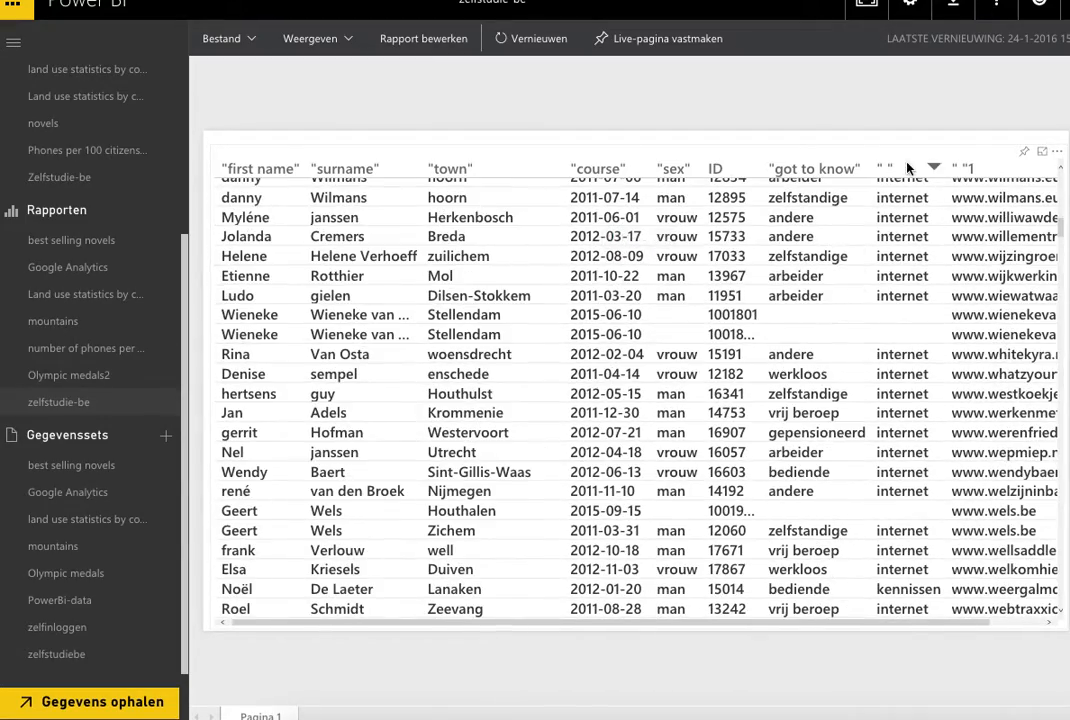
- View the options for pinning the table, cancel them, and look through the tiles of the Zelfstudie-be dashboard
click(1027, 155)
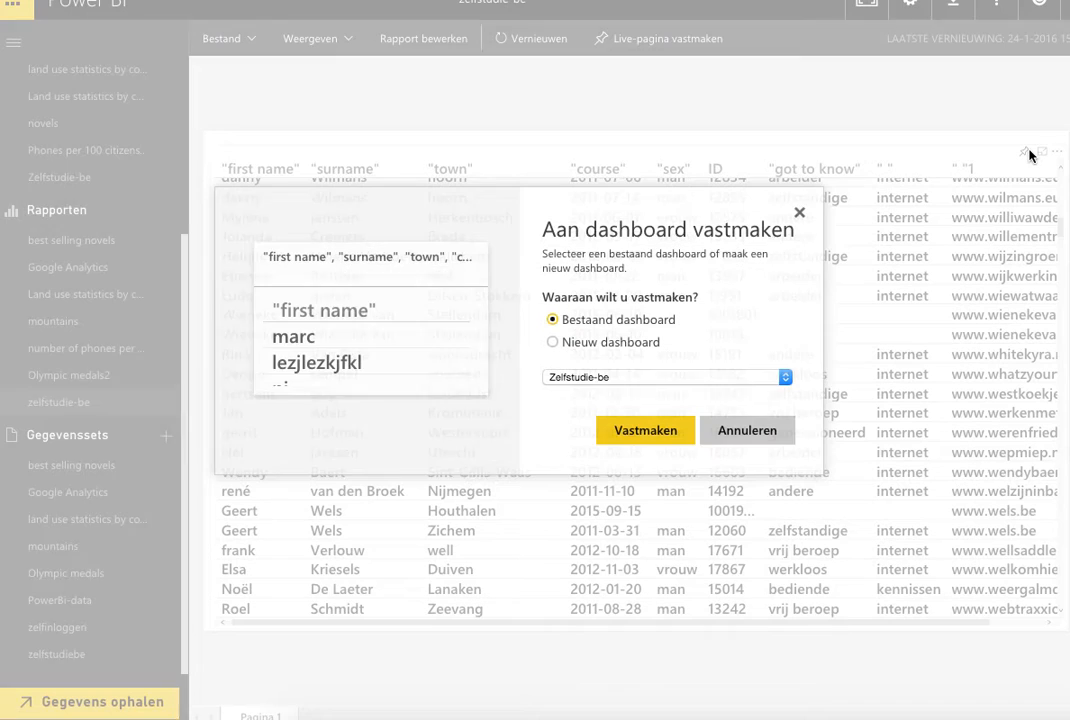
click(800, 214)
click(89, 176)
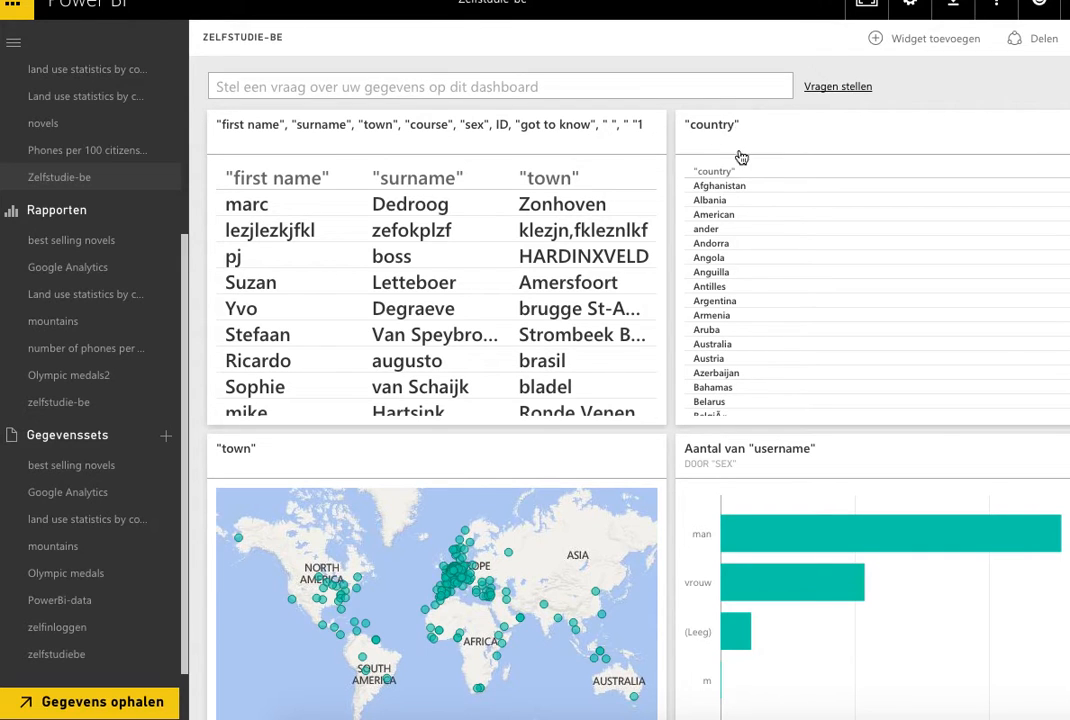
scroll(806, 160, down, 5)
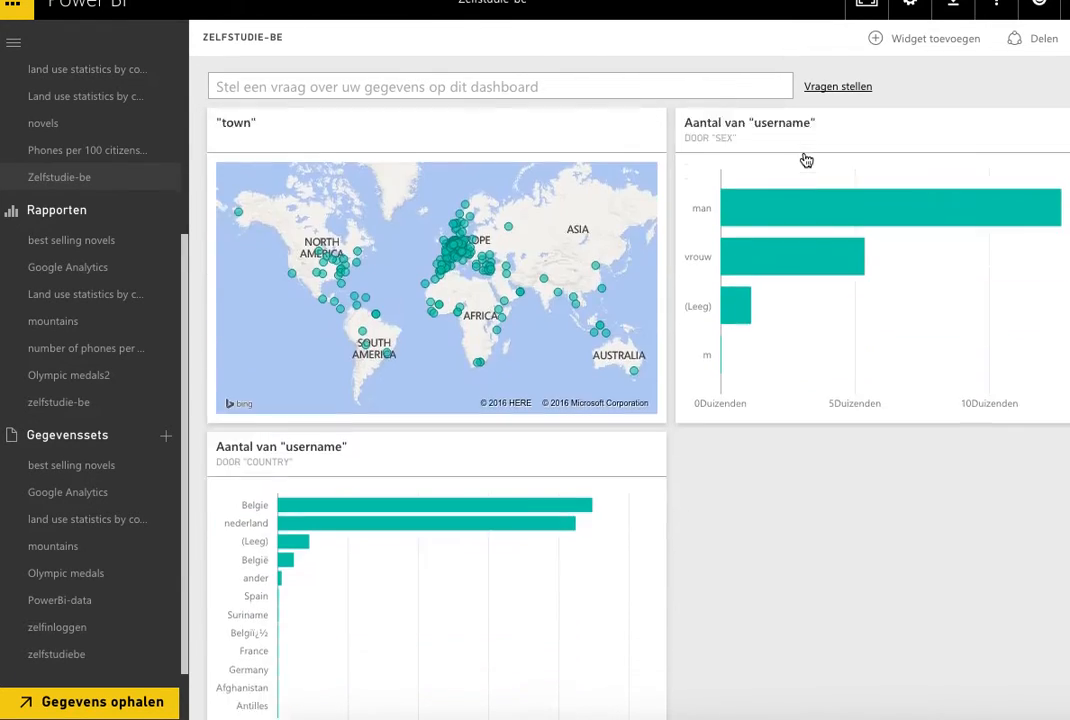
scroll(806, 160, up, 5)
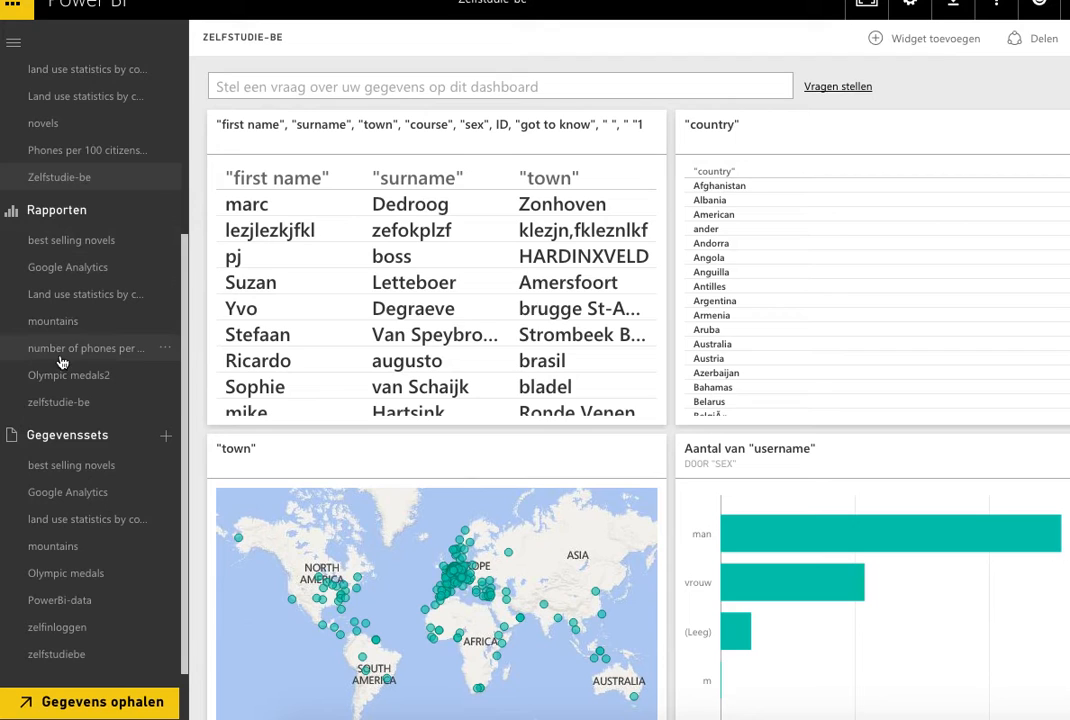
- Pin the zelfstudie-be report's table to a new dashboard named screencast and open that dashboard
click(85, 412)
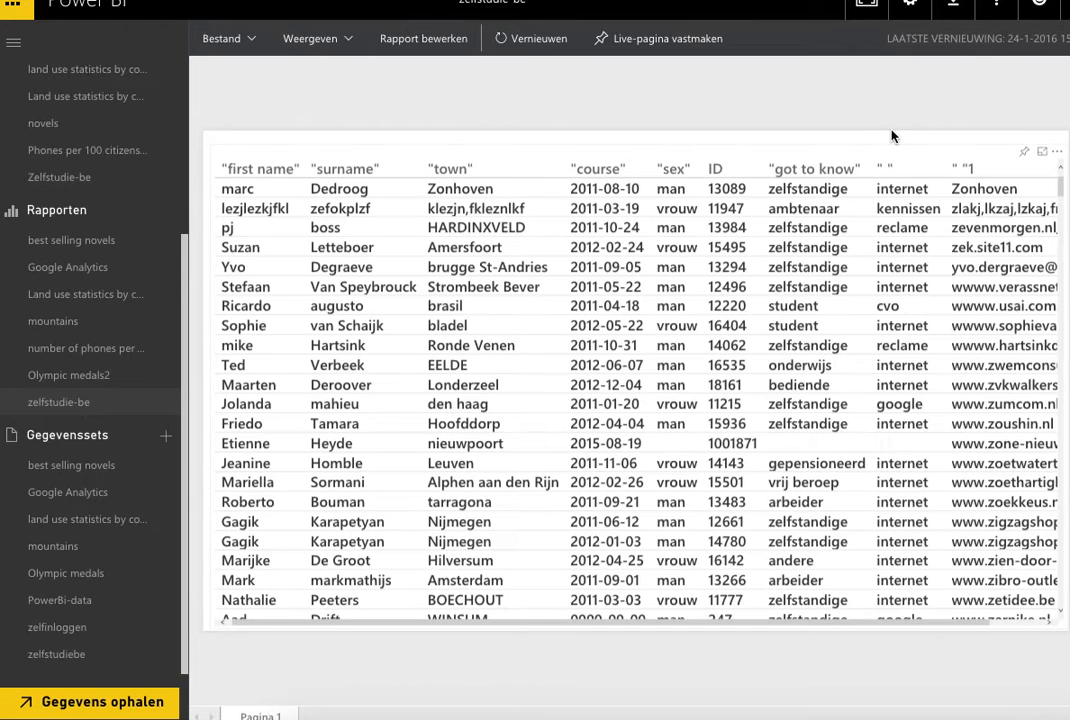
click(1025, 153)
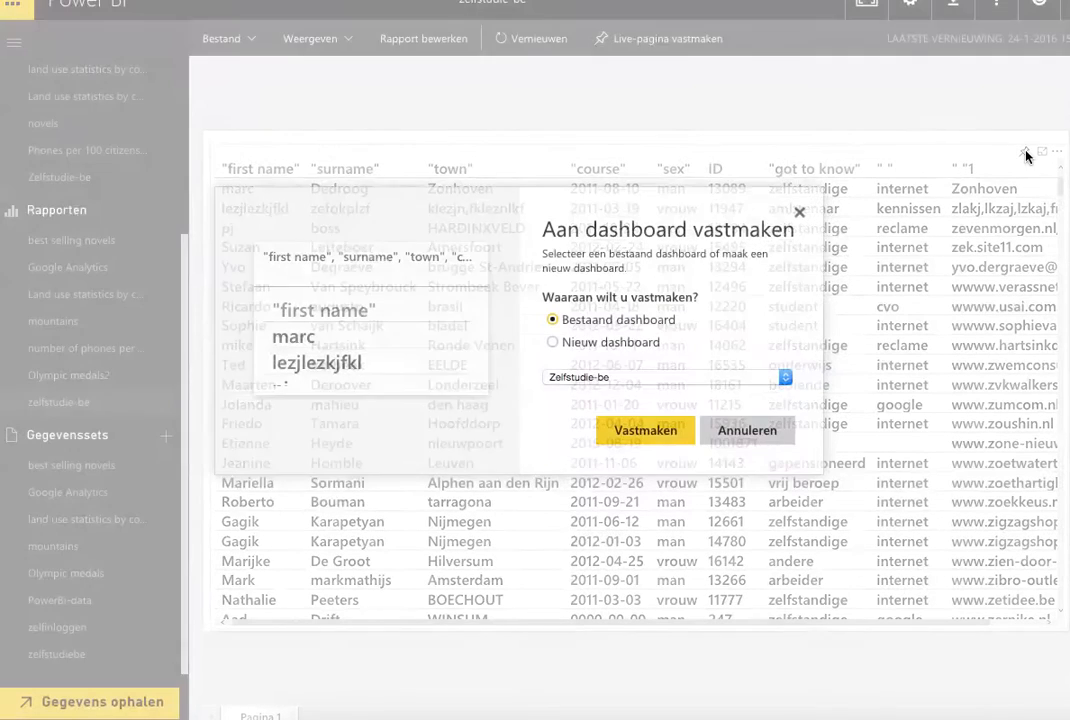
click(620, 342)
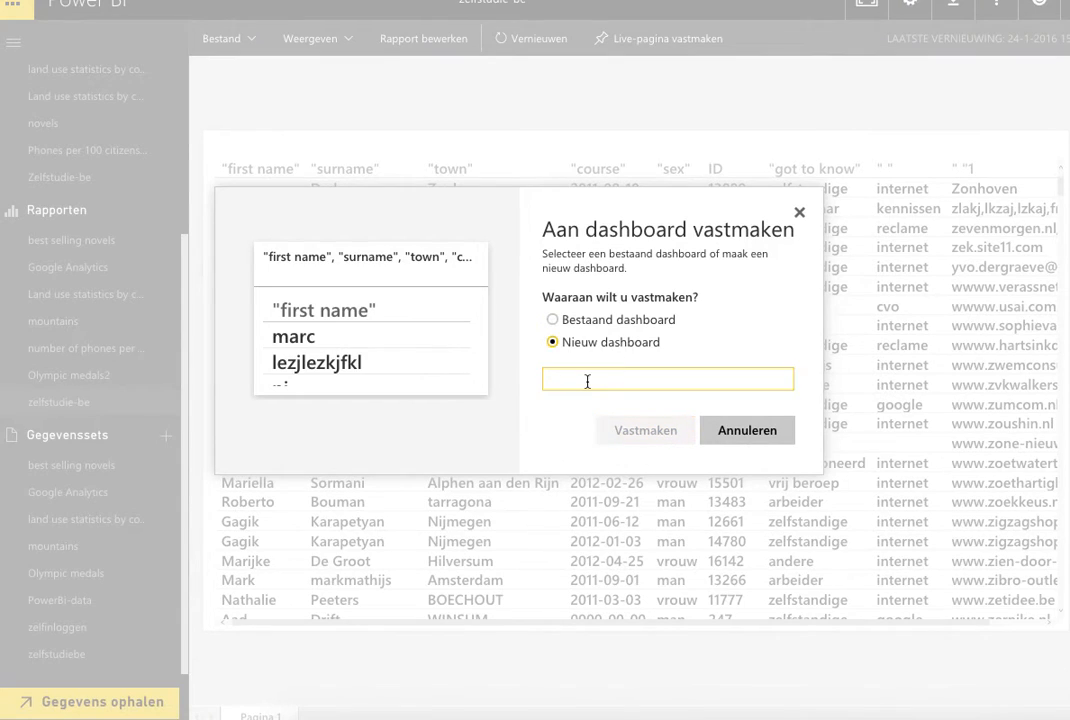
text(screens)
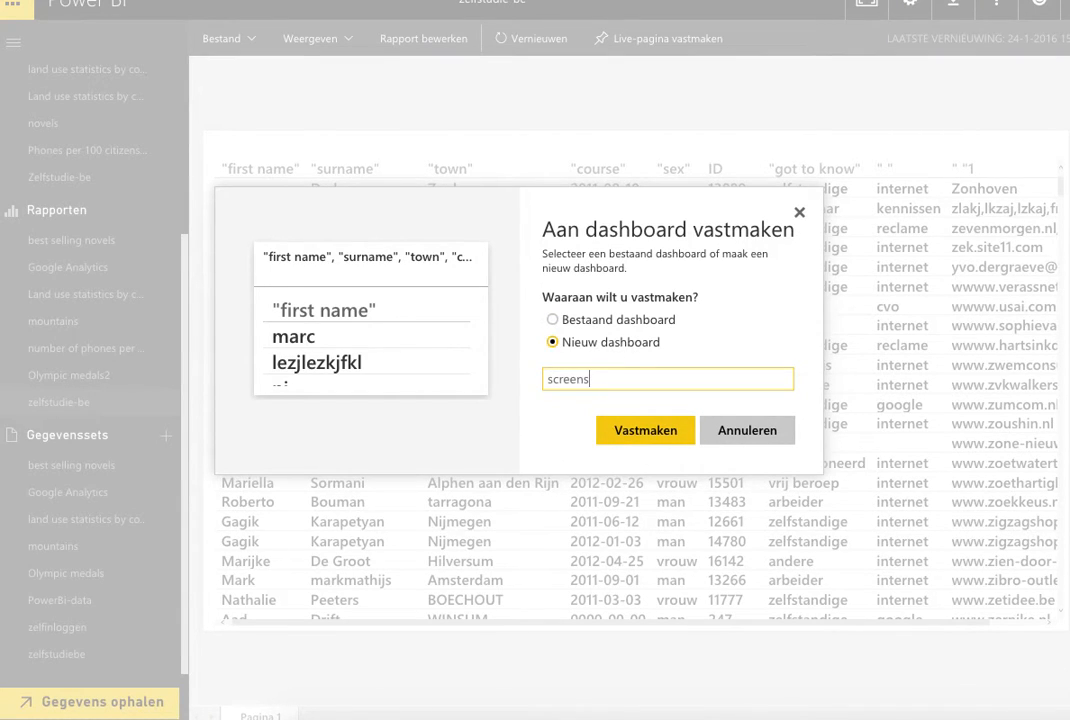
key(BackSpace)
text(a)
key(BackSpace)
text(cast)
click(645, 430)
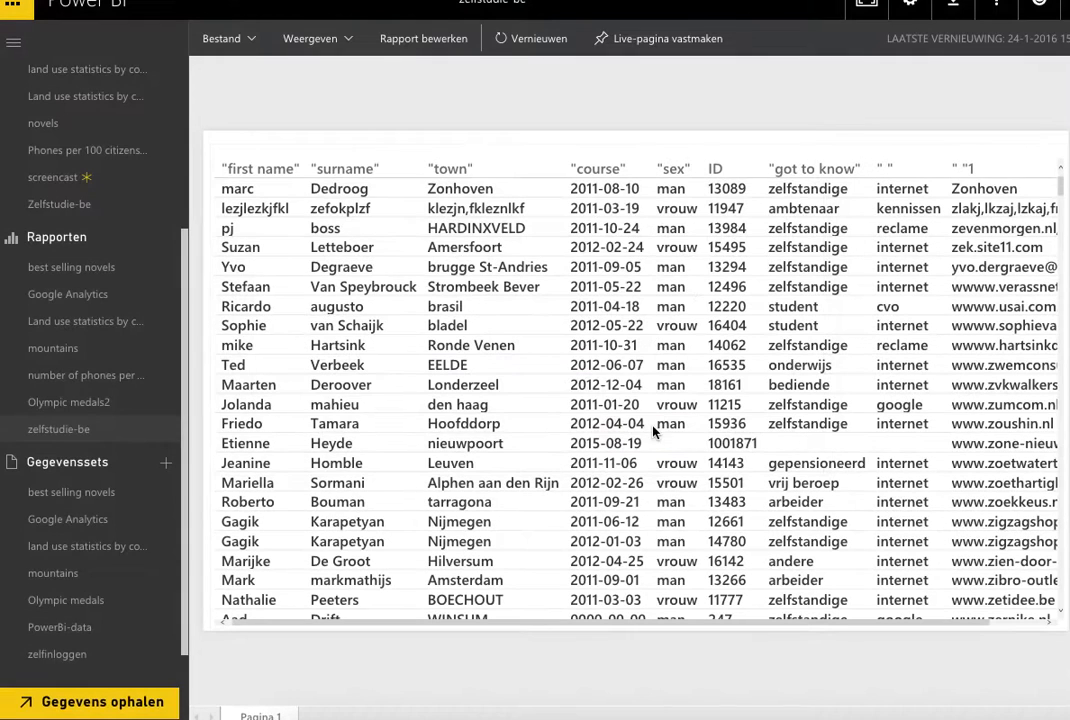
click(104, 177)
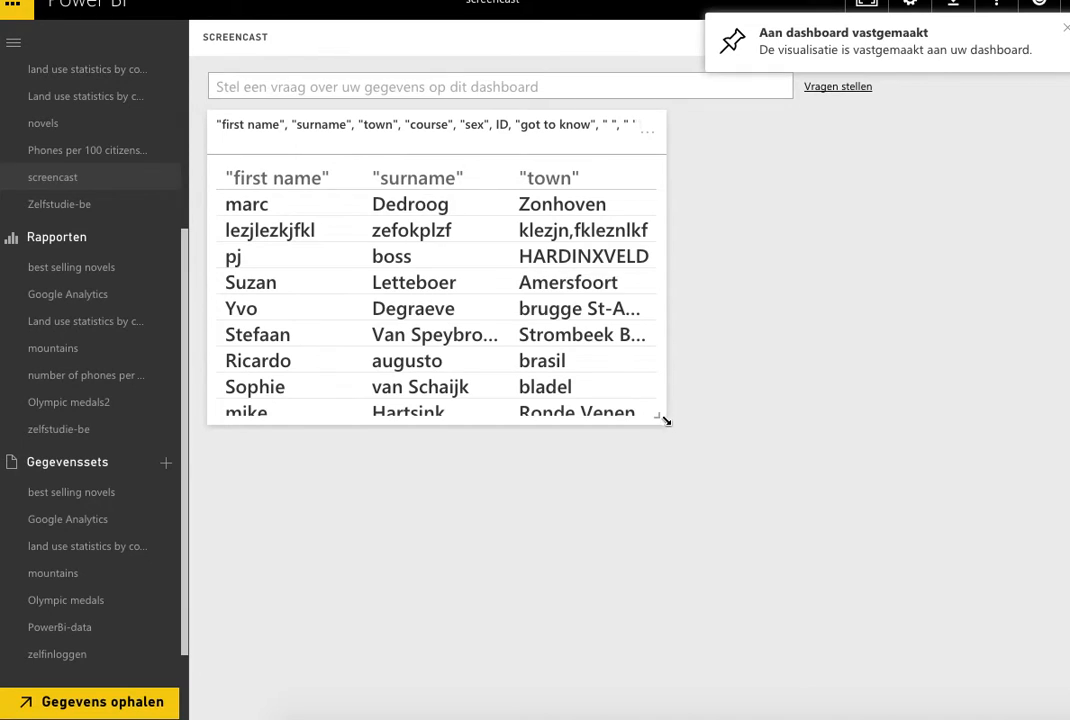
- Enlarge the pinned table tile until its columns through sex fit, and view the suggested questions for the dashboard
drag(659, 416, 678, 468)
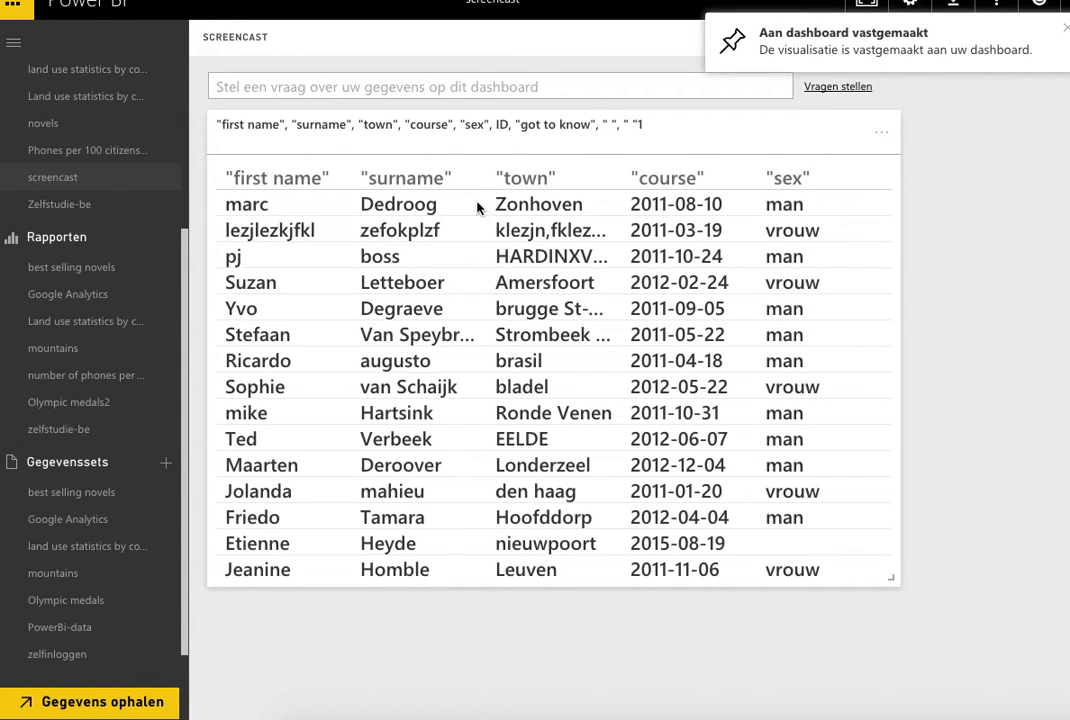
click(358, 88)
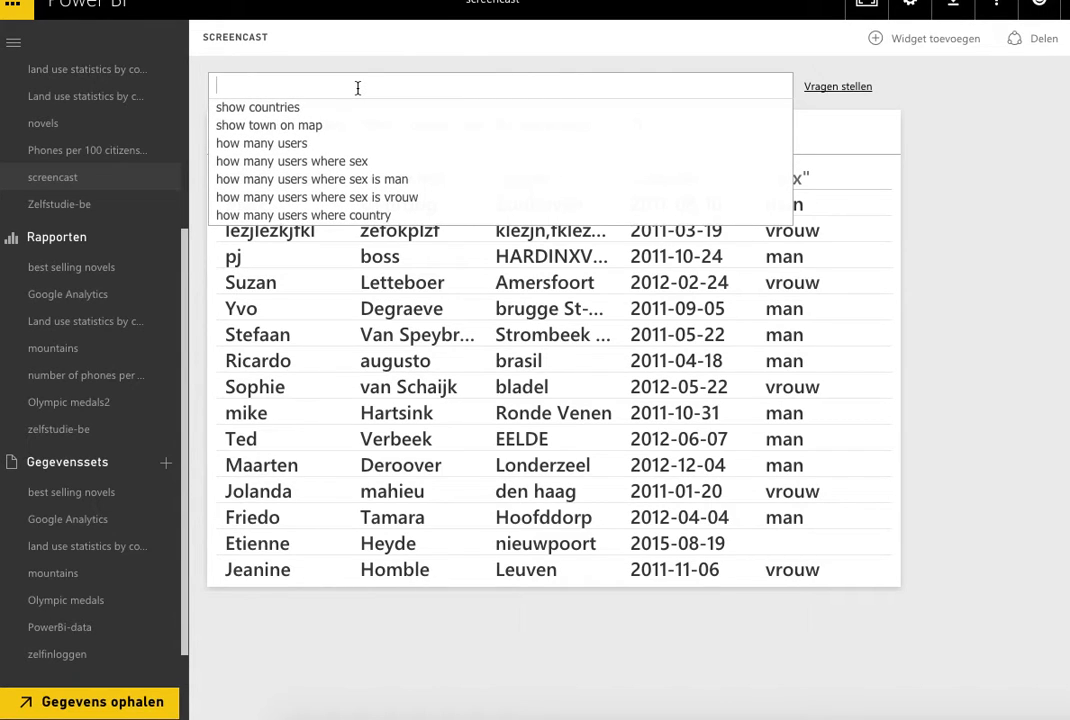
click(981, 161)
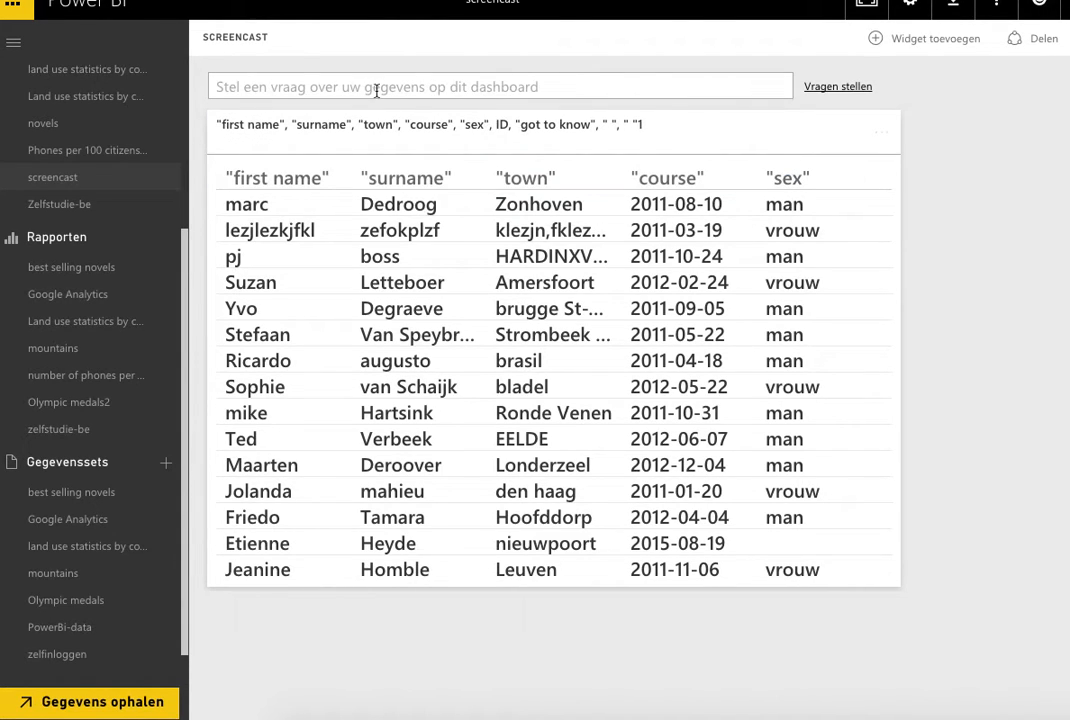
- Ask the dashboard "how many users" and pin the answer to the existing screencast dashboard
click(330, 84)
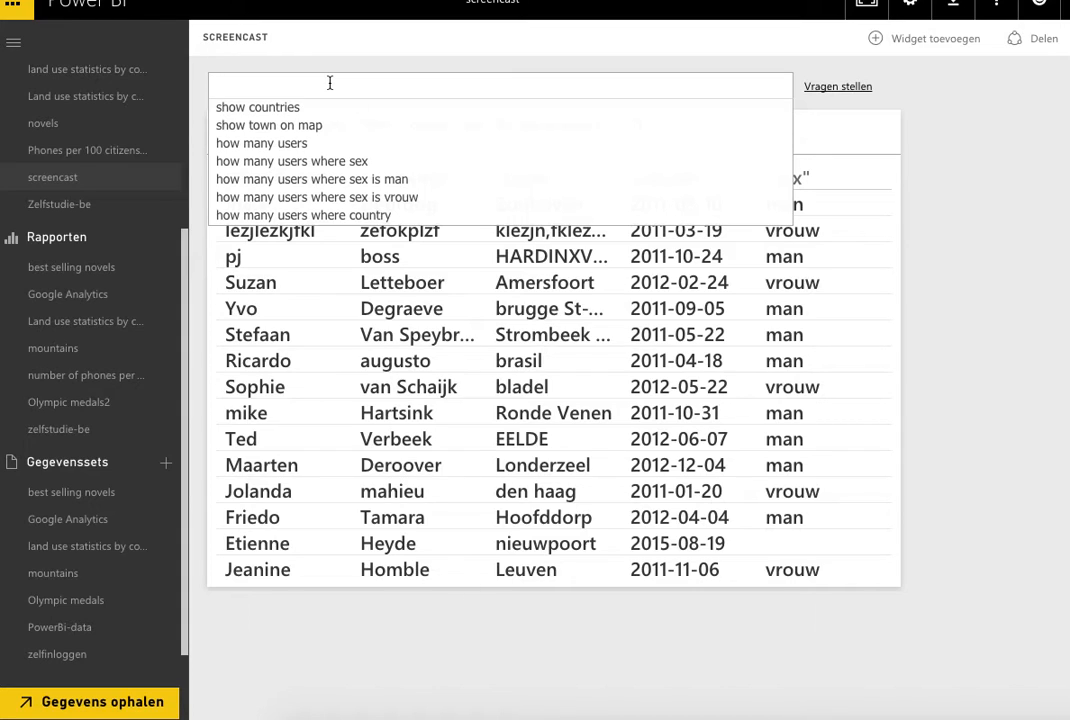
text(show)
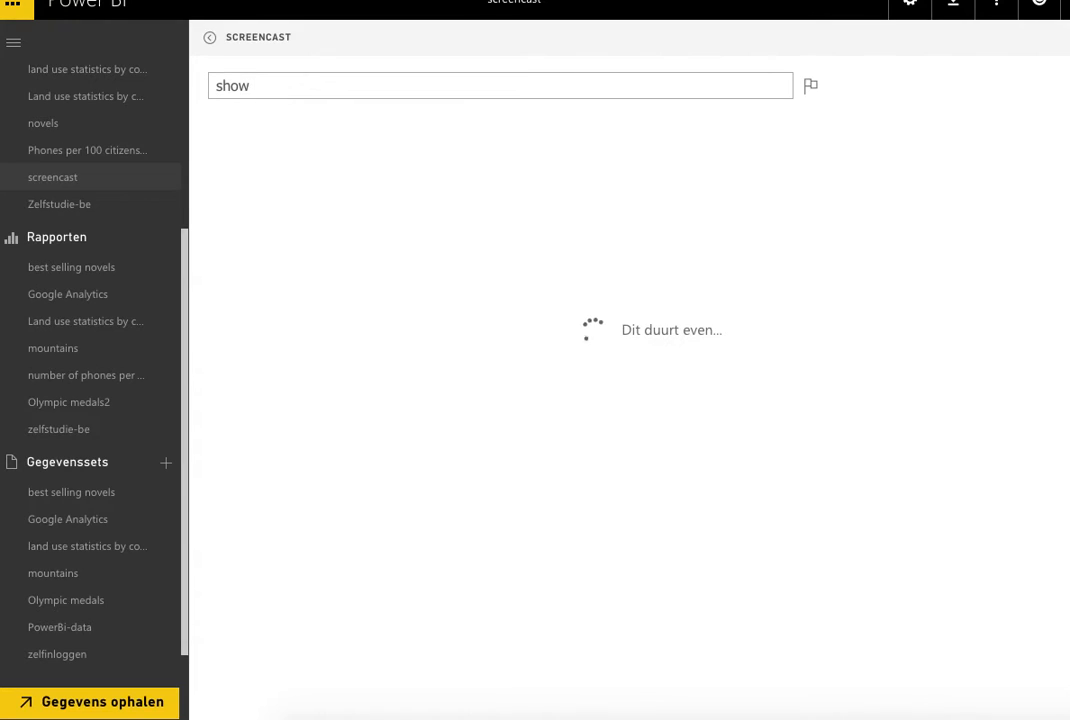
key(BackSpace)
key(BackSpace)
key(BackSpace)
key(BackSpace)
text(how many )
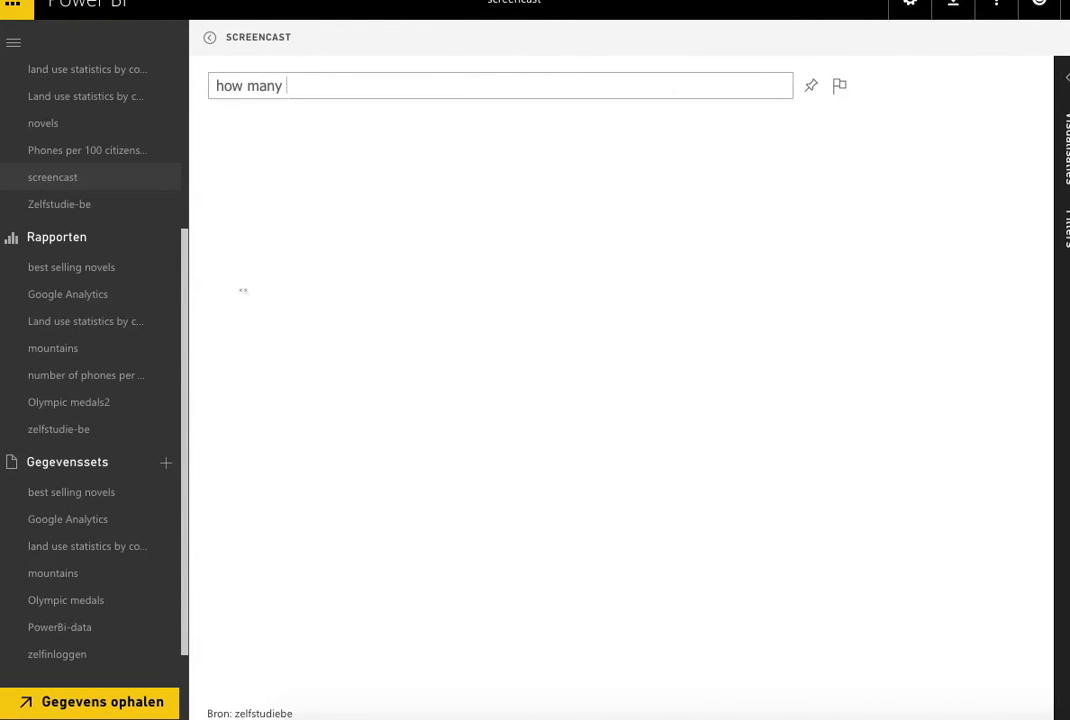
text(users)
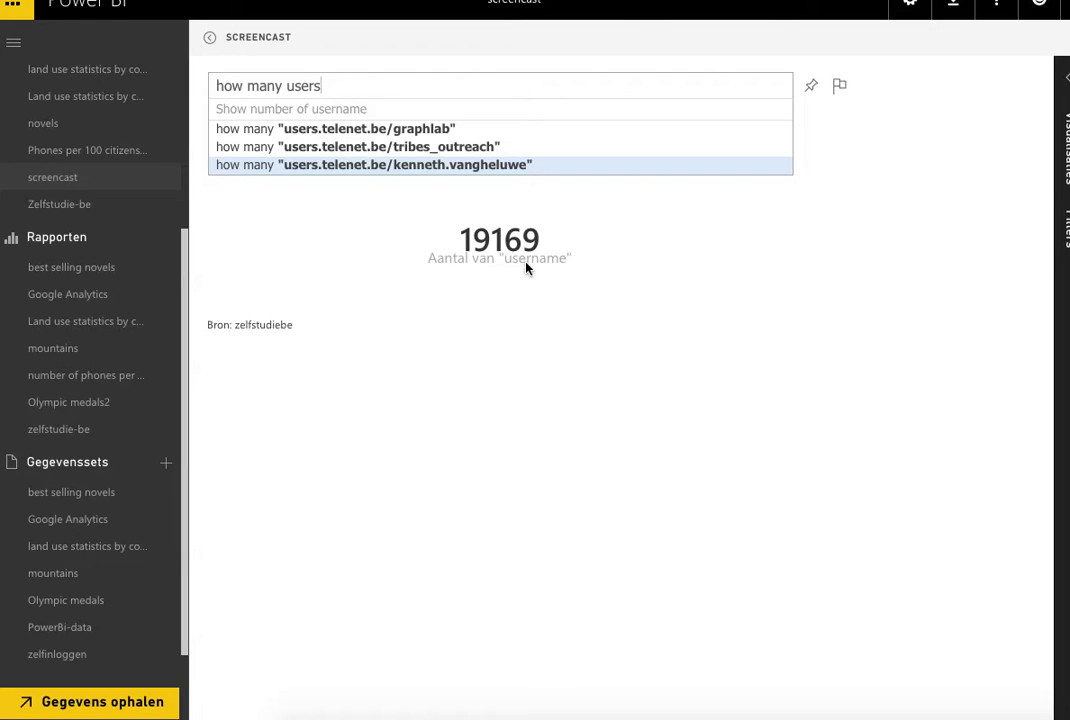
click(811, 85)
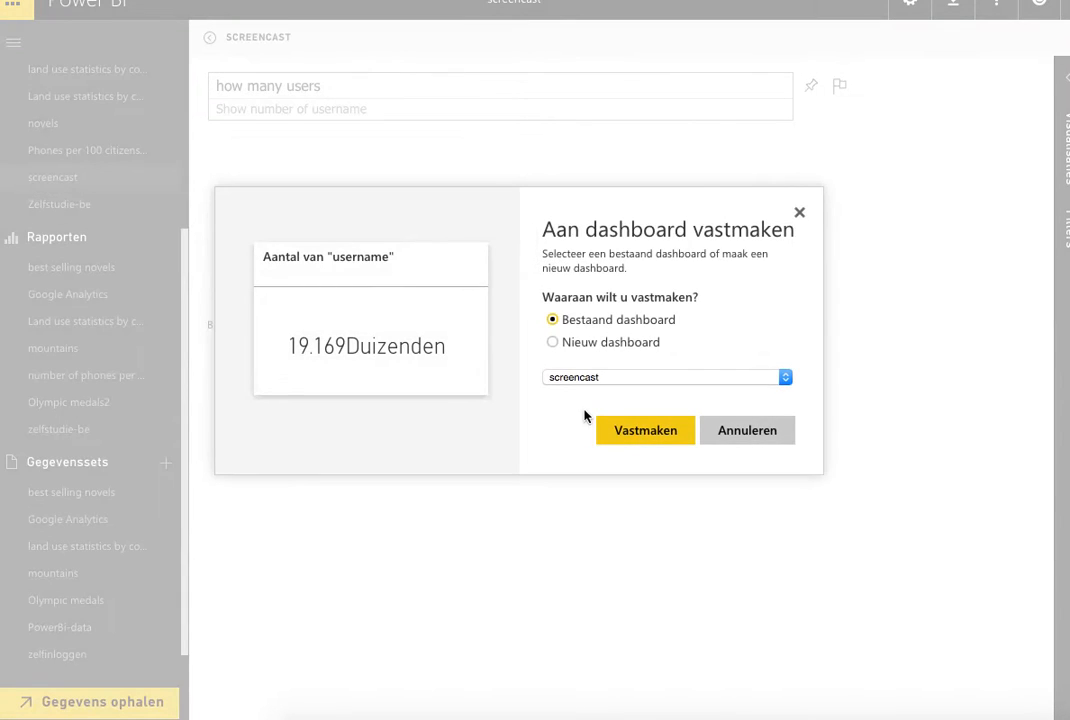
click(643, 428)
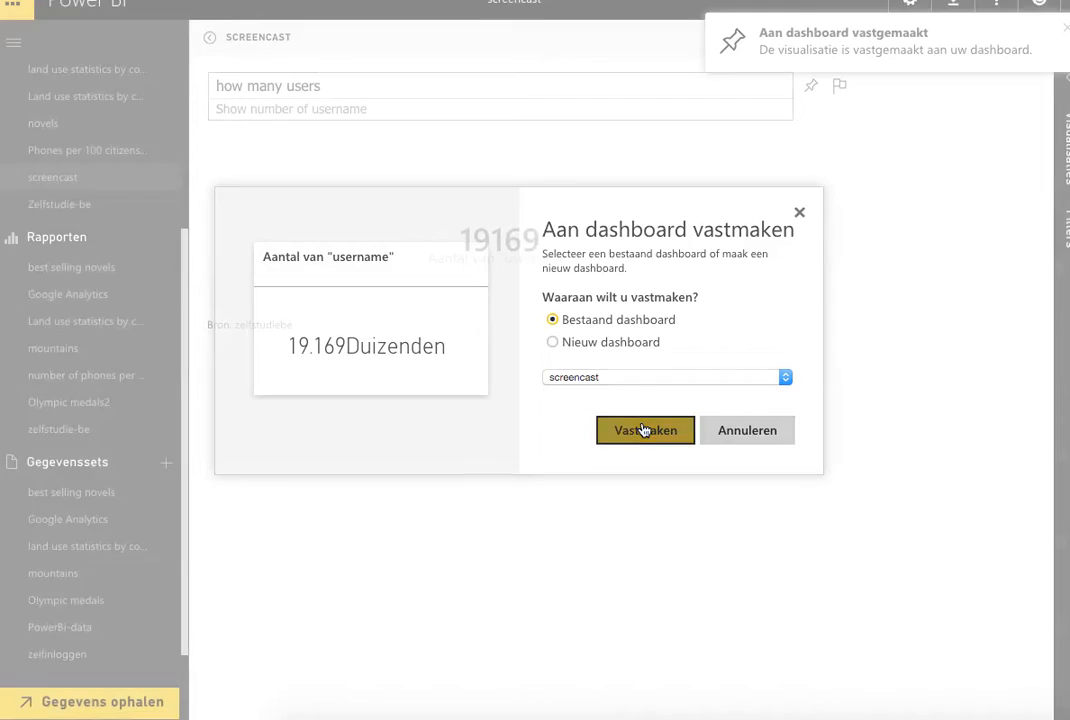
double_click(350, 84)
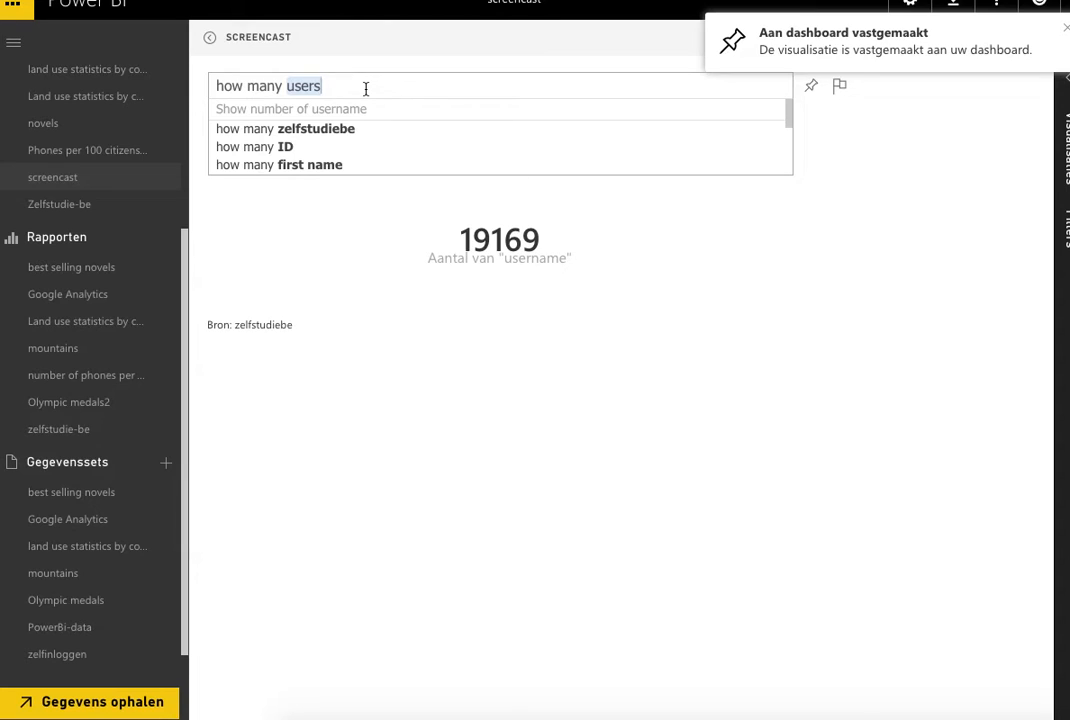
drag(366, 89, 215, 86)
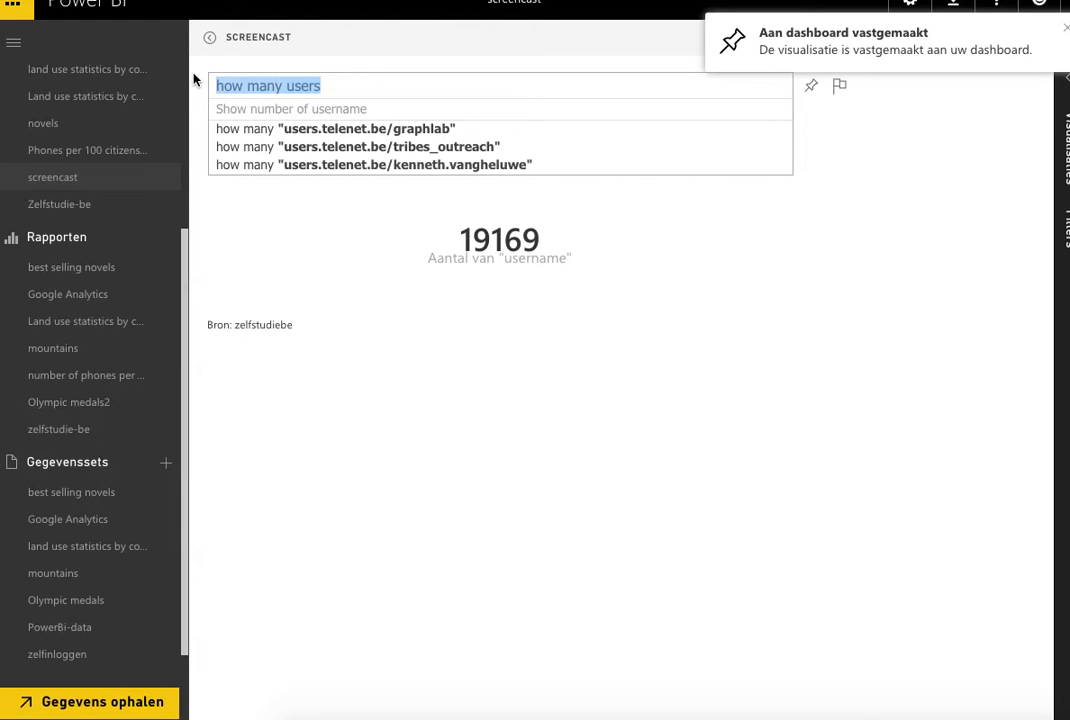
text(how m)
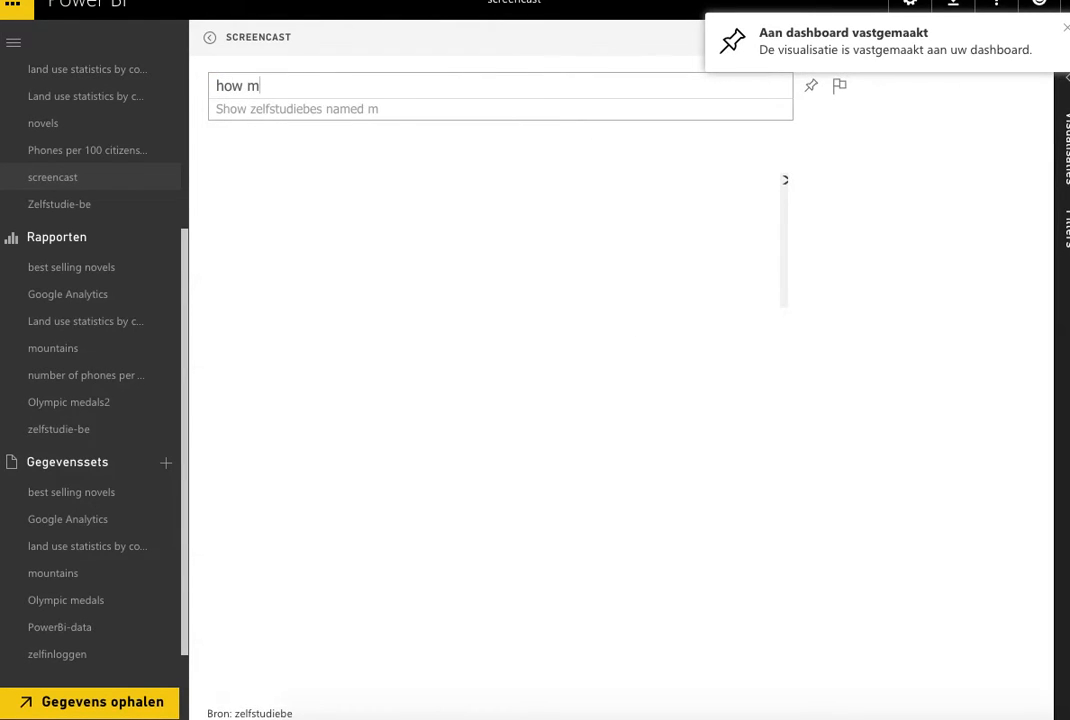
text(any users)
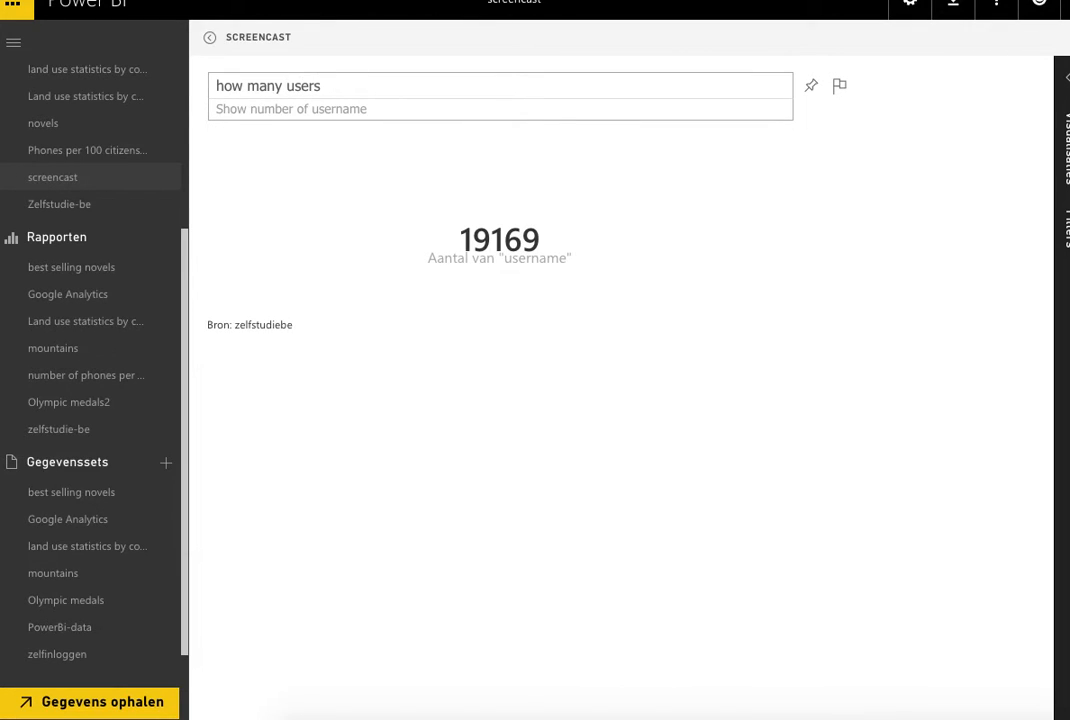
- Replace the dashboard question with "show countries"
key(BackSpace)
key(BackSpace)
key(BackSpace)
key(BackSpace)
key(BackSpace)
key(BackSpace)
key(BackSpace)
key(BackSpace)
key(BackSpace)
key(BackSpace)
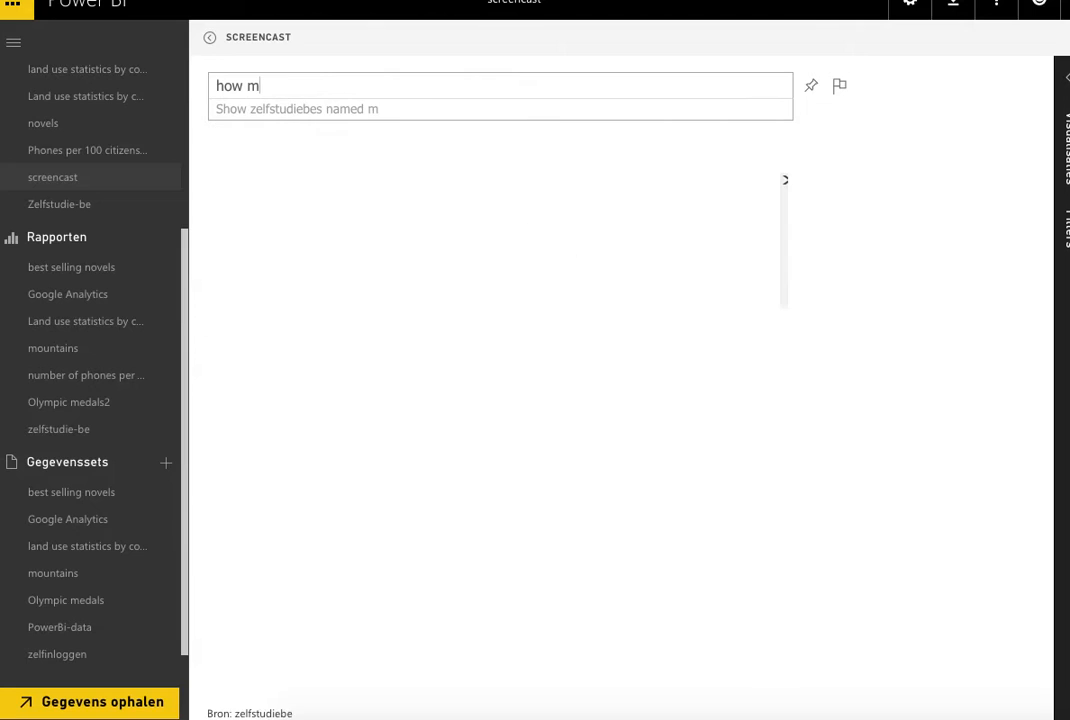
key(BackSpace)
key(BackSpace)
key(BackSpace)
key(BackSpace)
key(BackSpace)
text(sh)
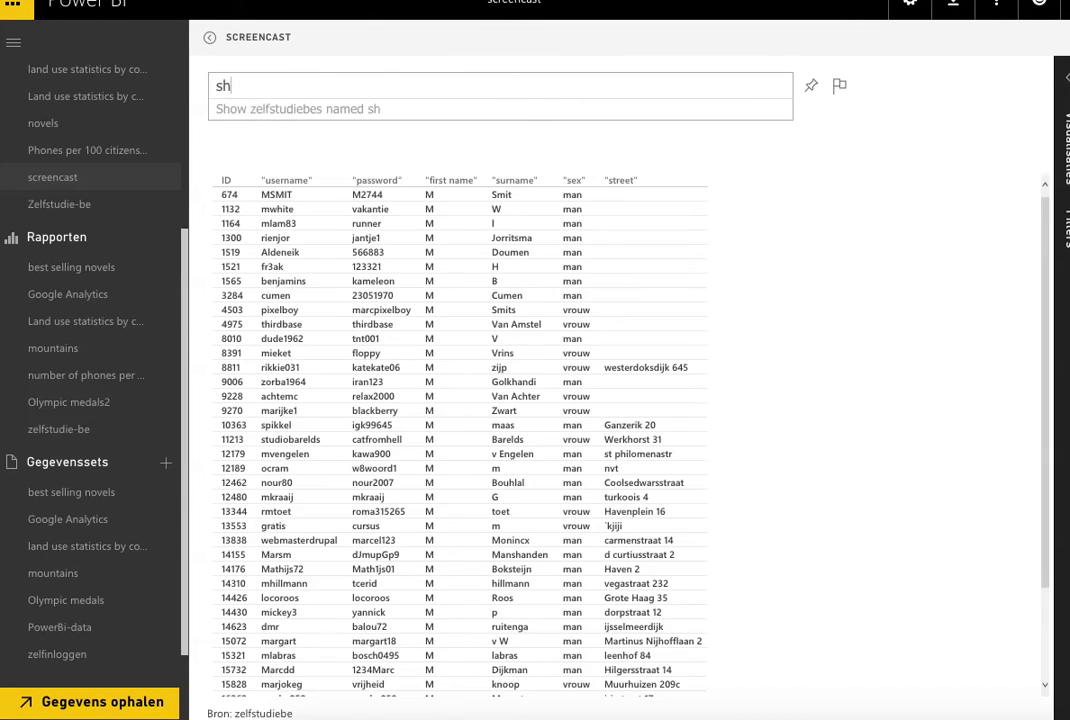
text(ow countries)
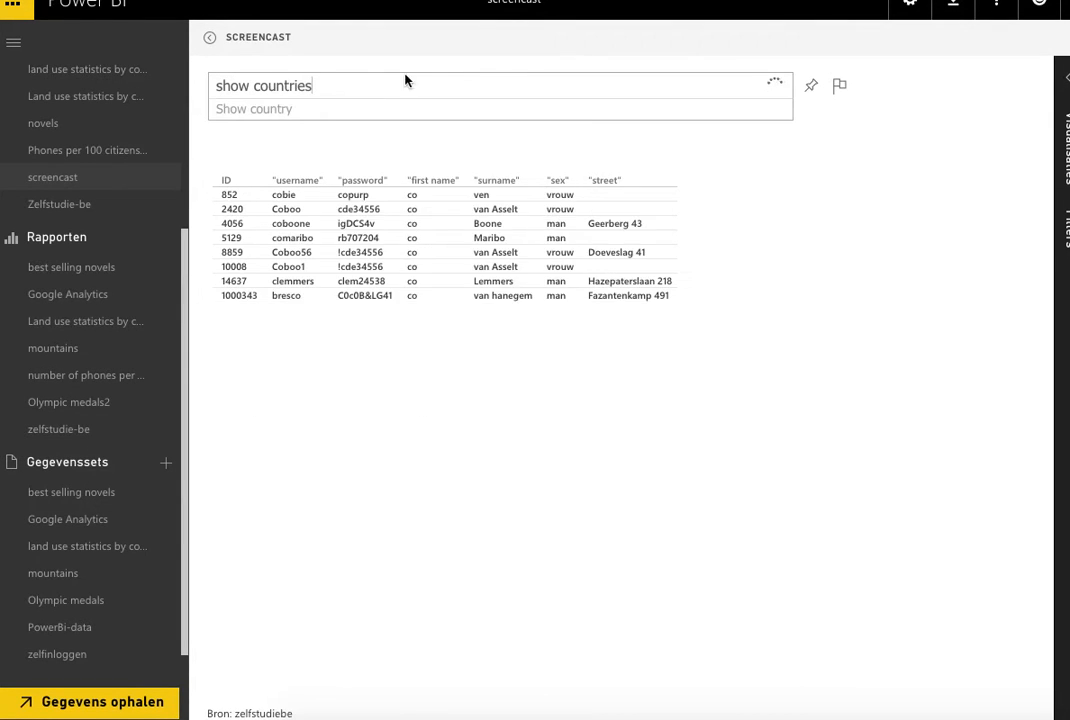
- Pin the list of countries to the existing screencast dashboard and look through its entries
scroll(289, 239, down, 3)
scroll(289, 239, up, 3)
click(812, 87)
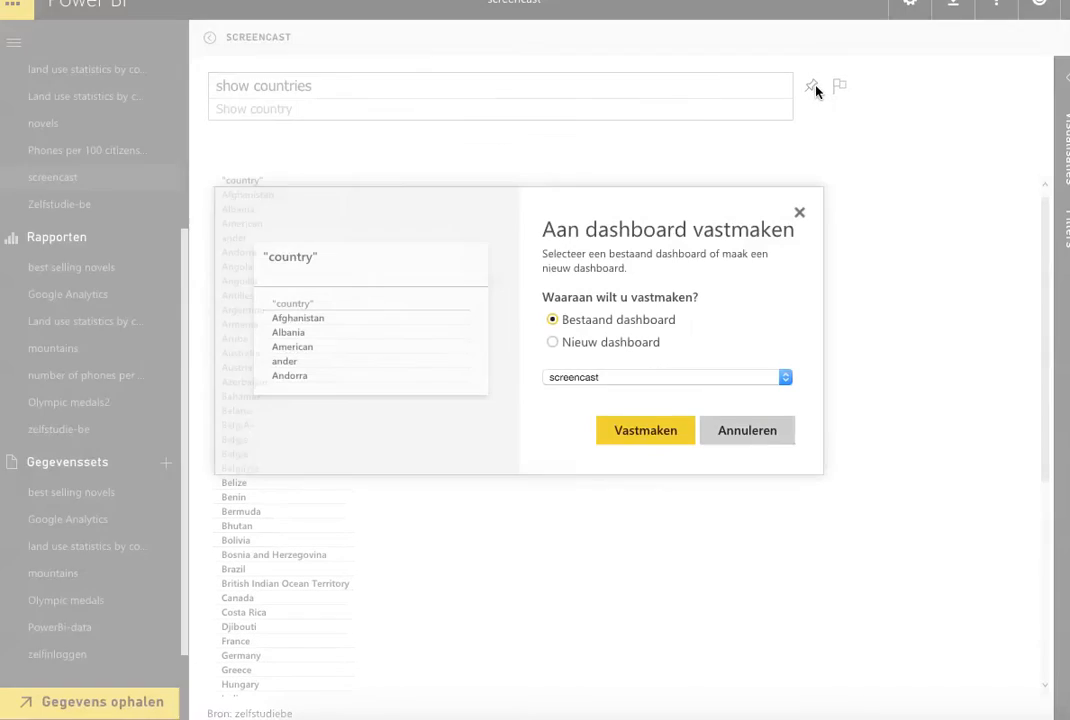
click(650, 430)
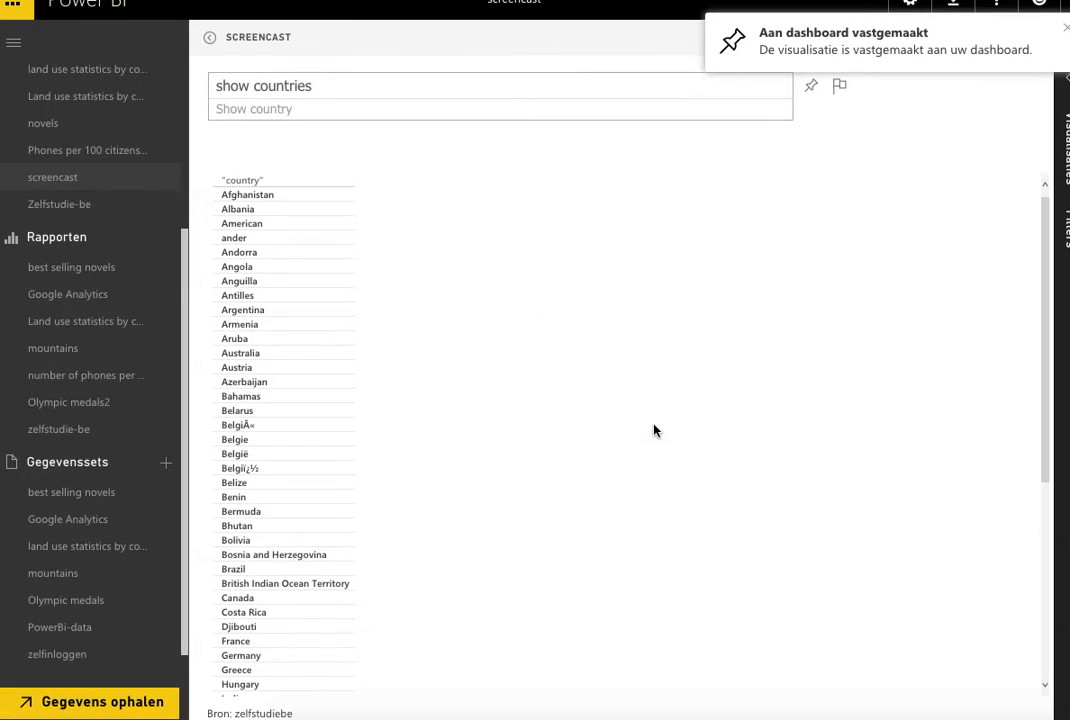
scroll(377, 357, down, 4)
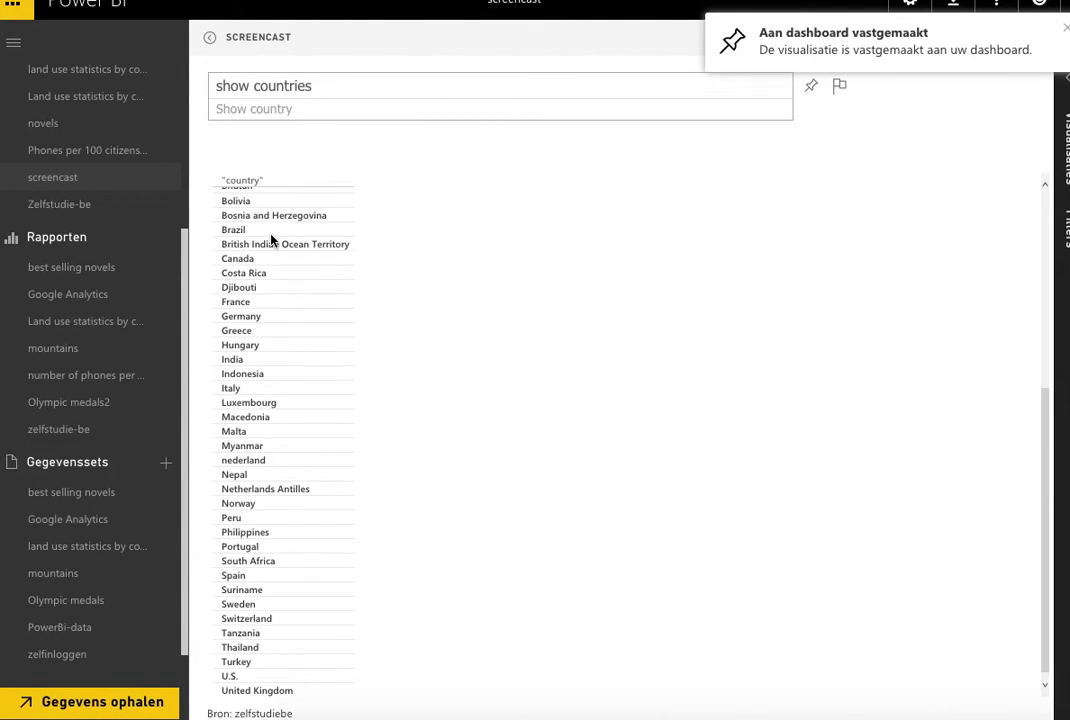
scroll(265, 347, up, 5)
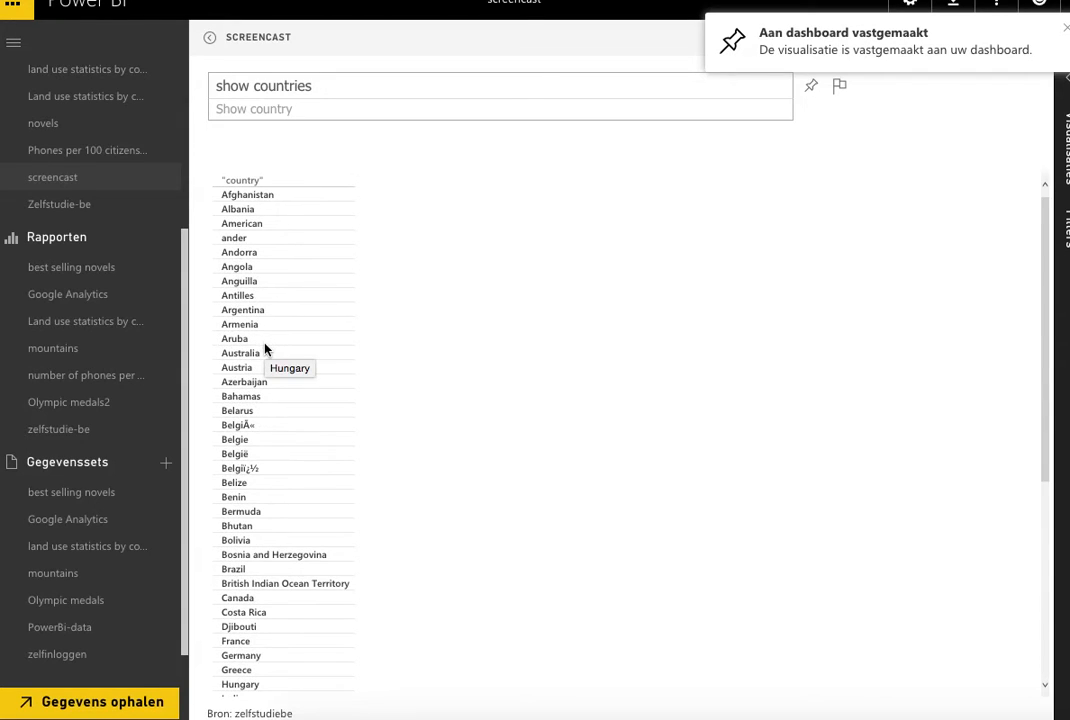
- Change the dashboard question to "show towns on map"
double_click(289, 87)
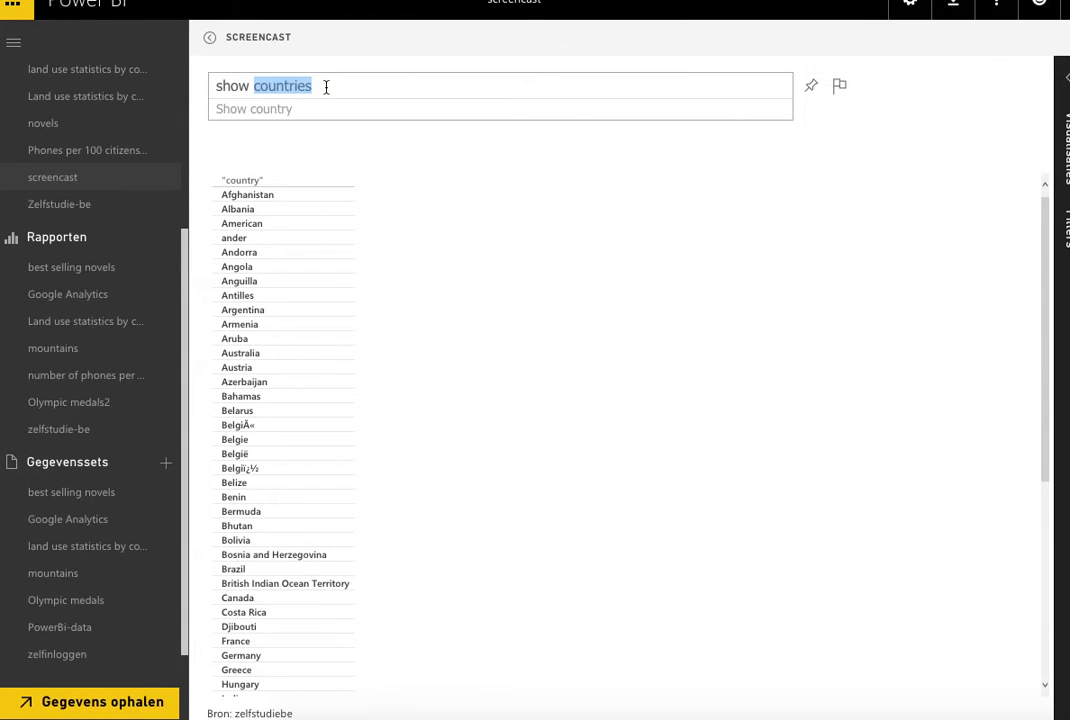
text(t)
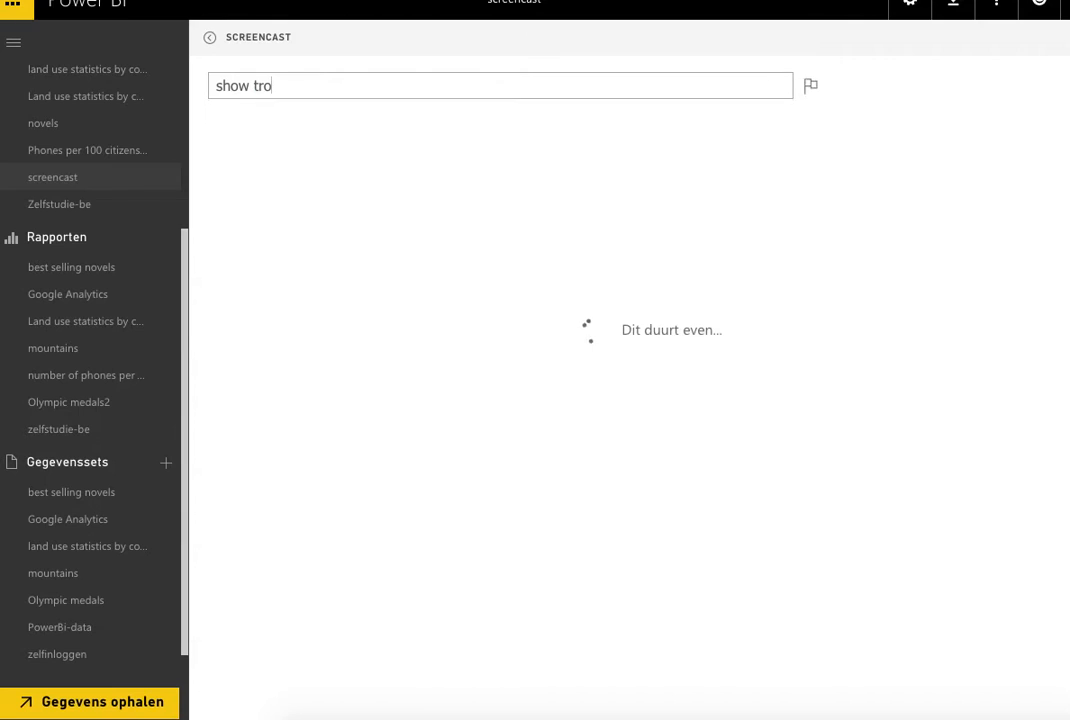
text(o)
key(BackSpace)
text(w)
key(BackSpace)
text(own)
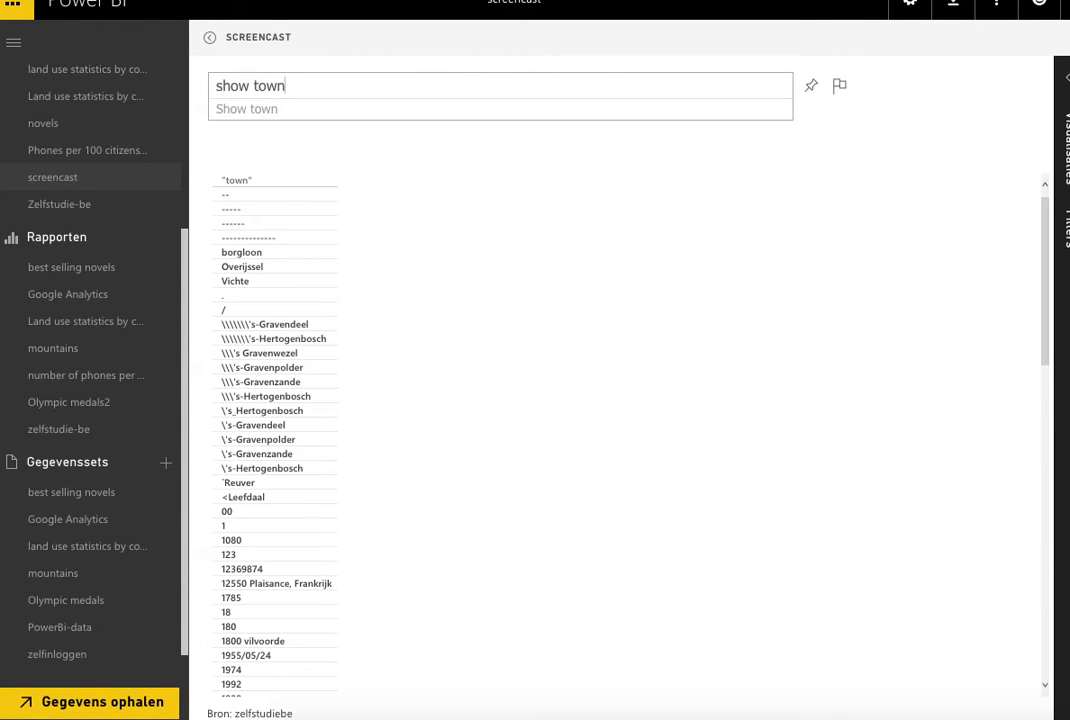
text(s)
text(on map)
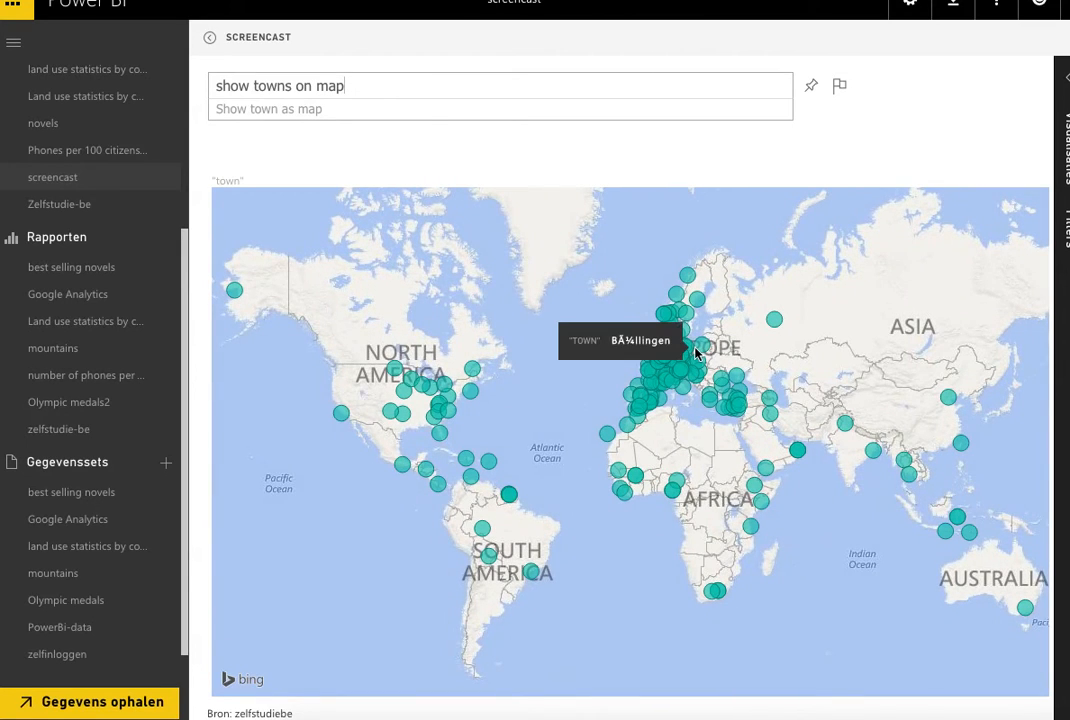
- Inspect the distribution of towns on the map and pin the map to the existing screencast dashboard
scroll(697, 352, up, 2)
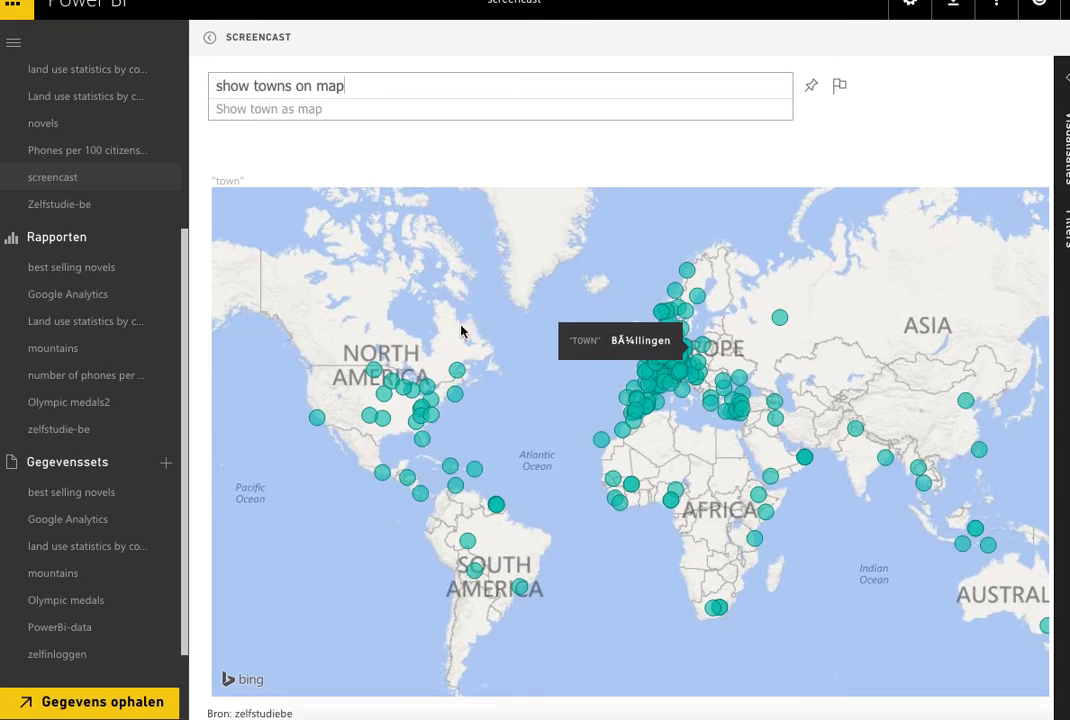
drag(369, 327, 494, 339)
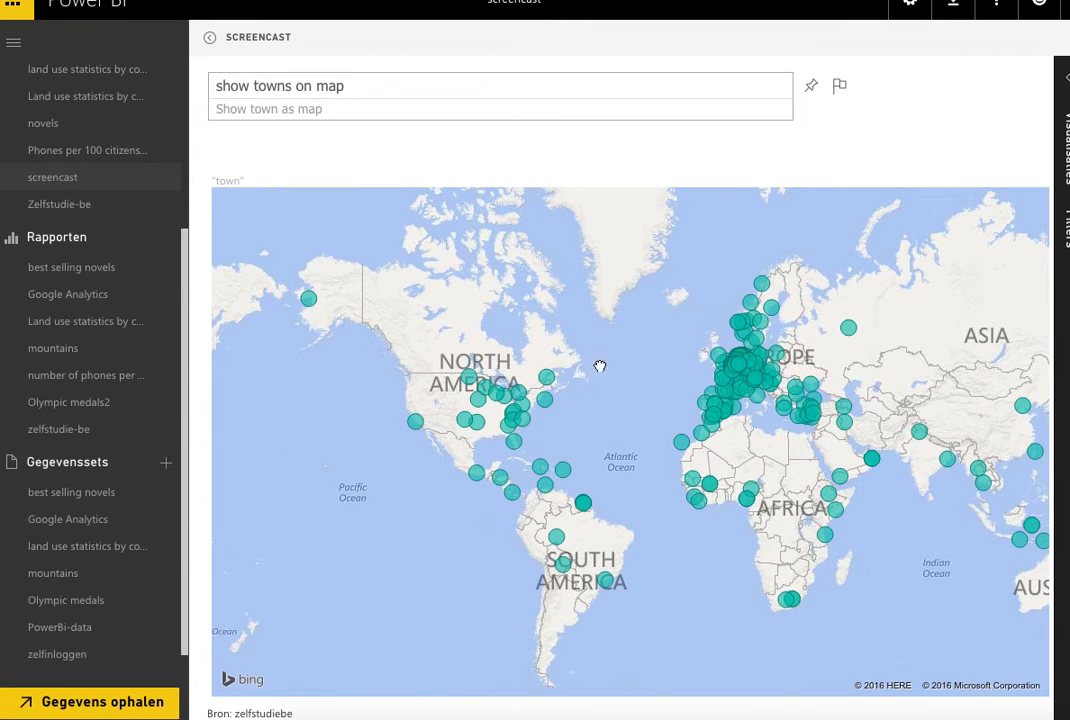
drag(599, 362, 545, 361)
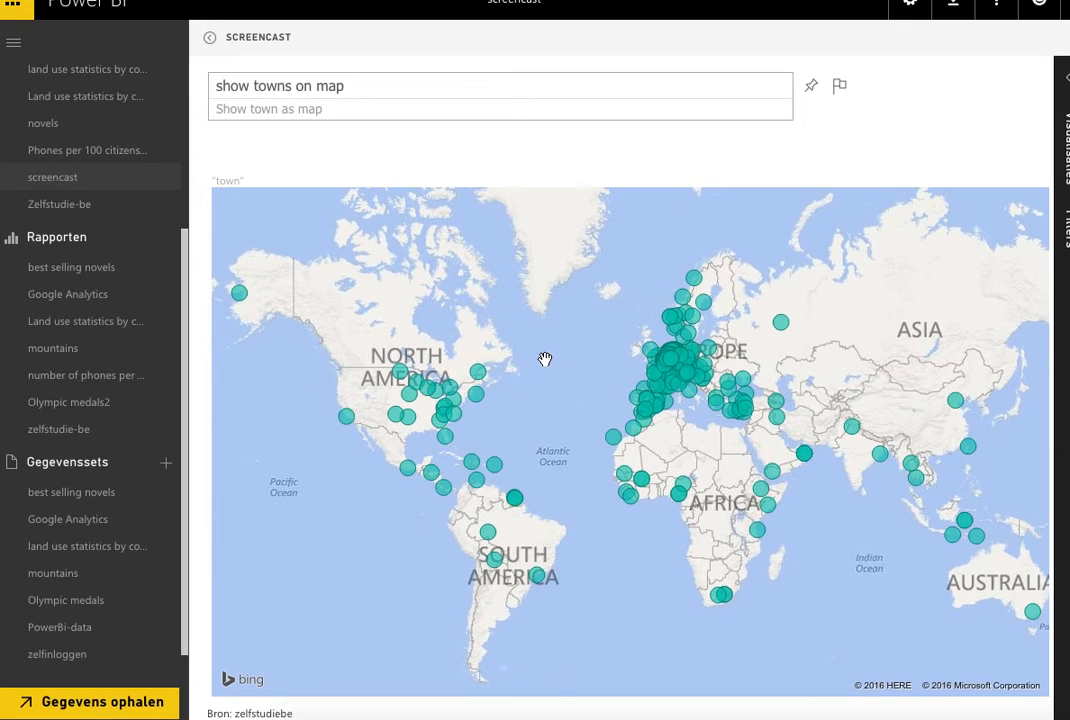
scroll(545, 360, up, 2)
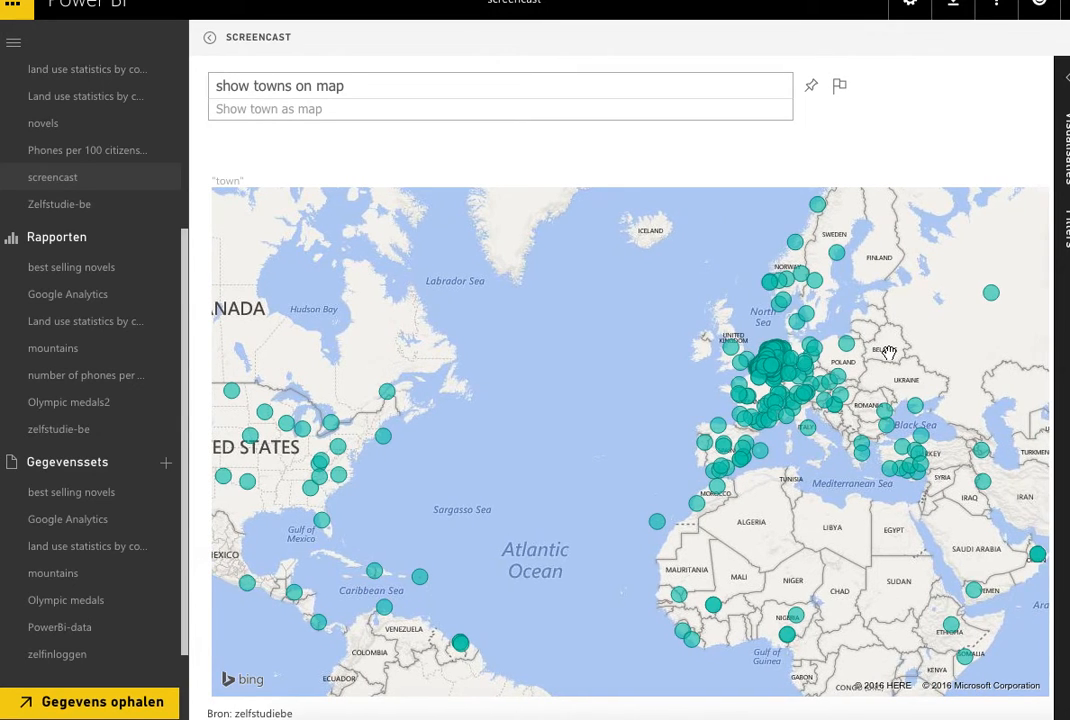
click(813, 88)
click(811, 89)
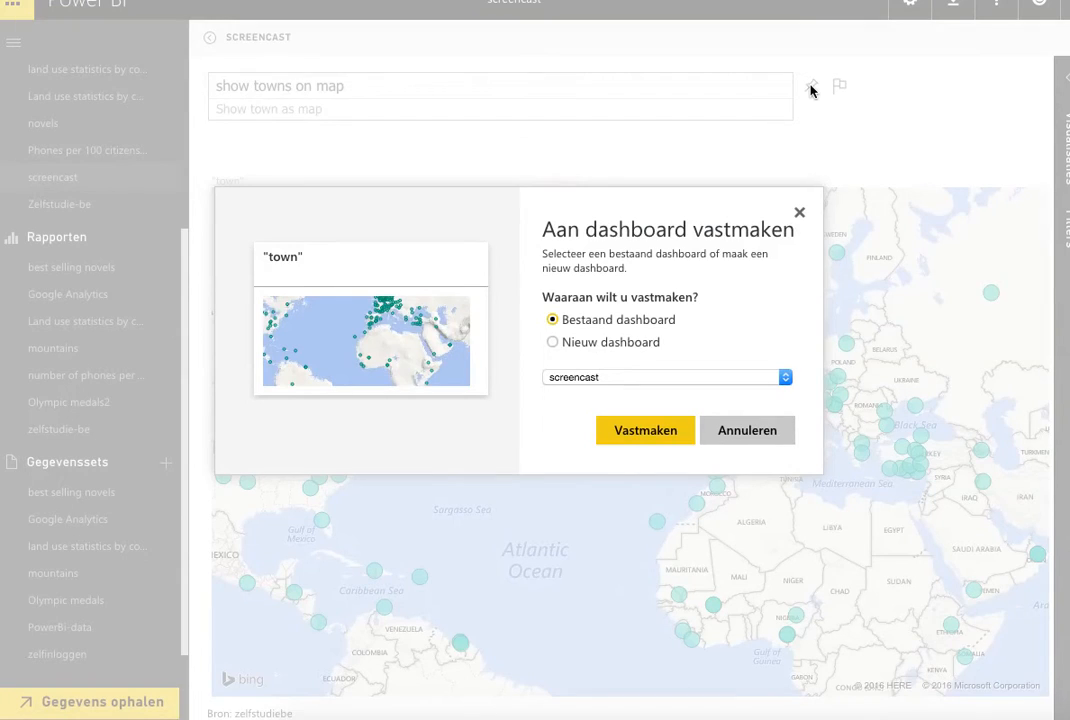
click(656, 430)
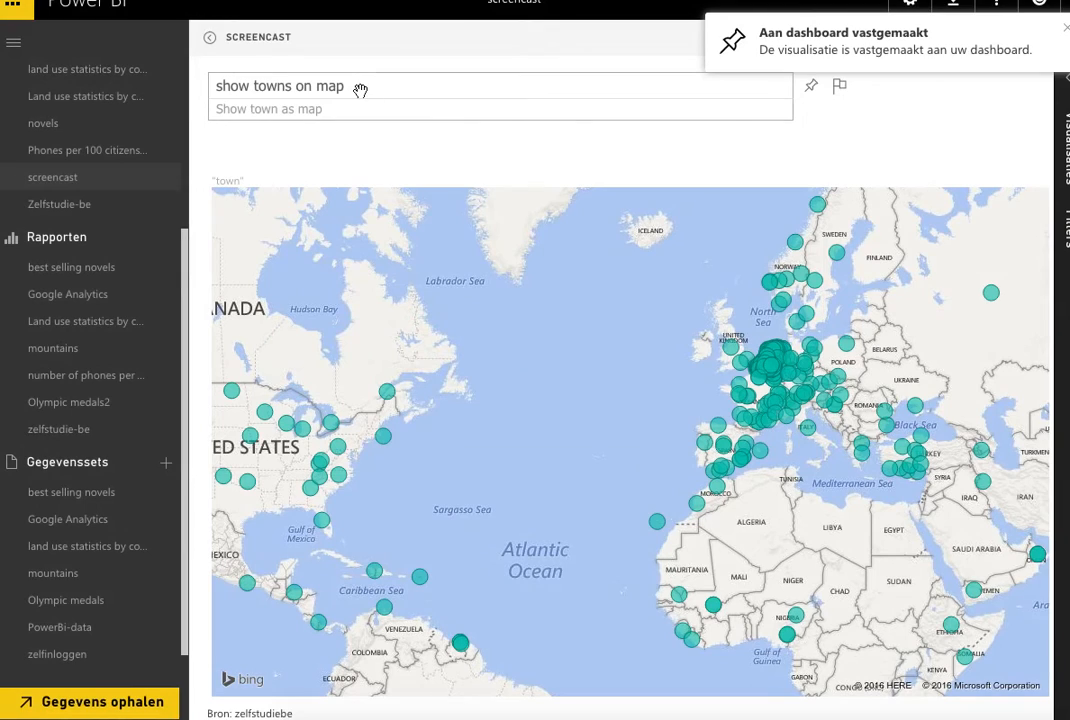
- Replace the dashboard question with "show members where sex" and select the whole question text
click(362, 87)
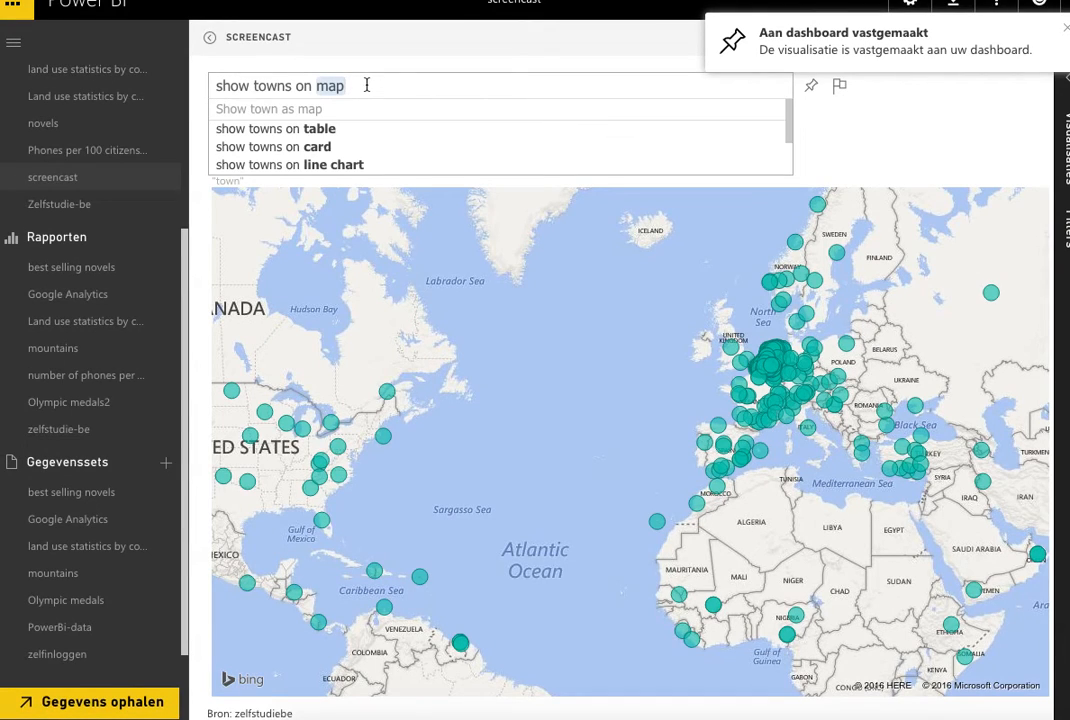
drag(373, 86, 185, 78)
key(BackSpace)
text(sho)
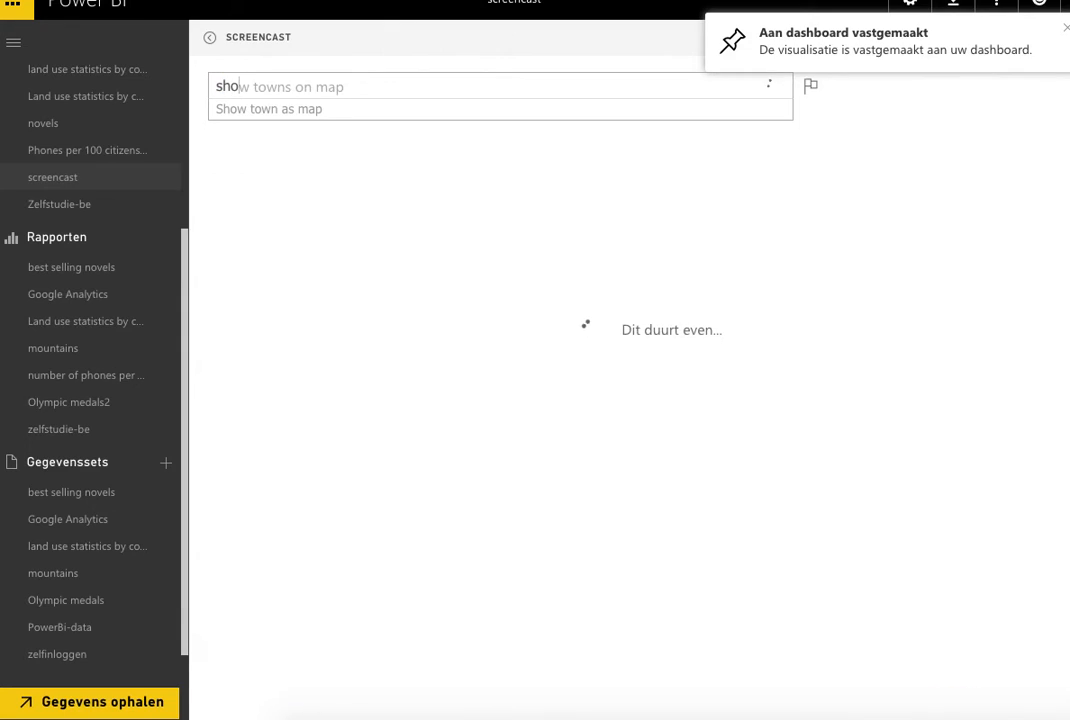
text(w memb)
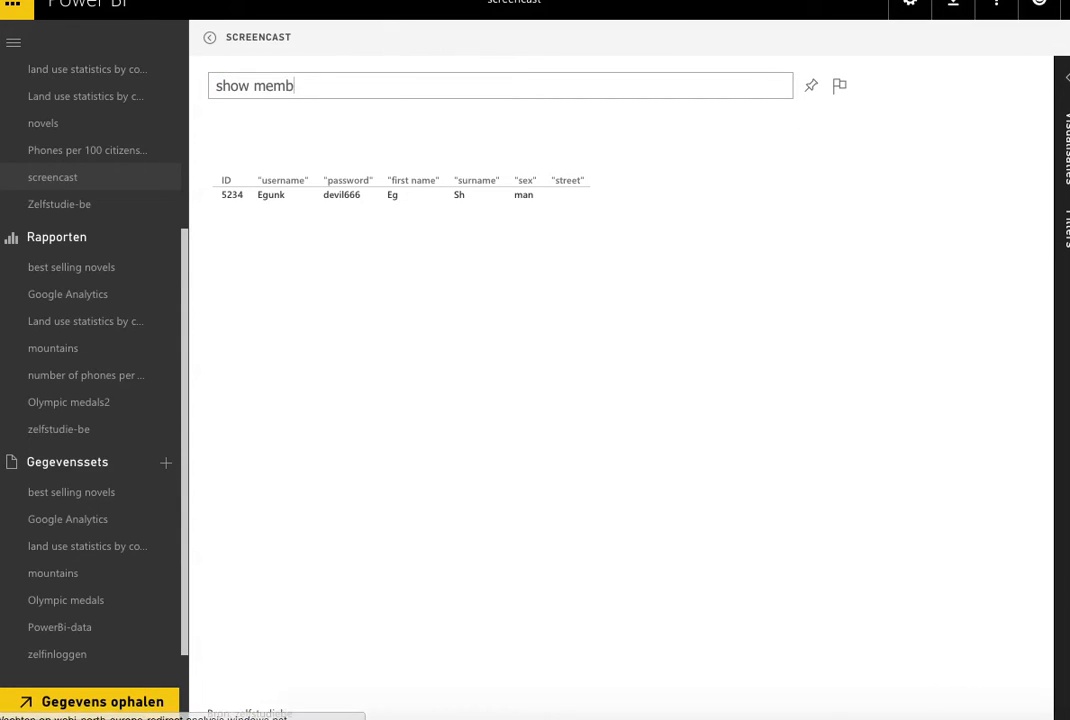
text(ers where sex)
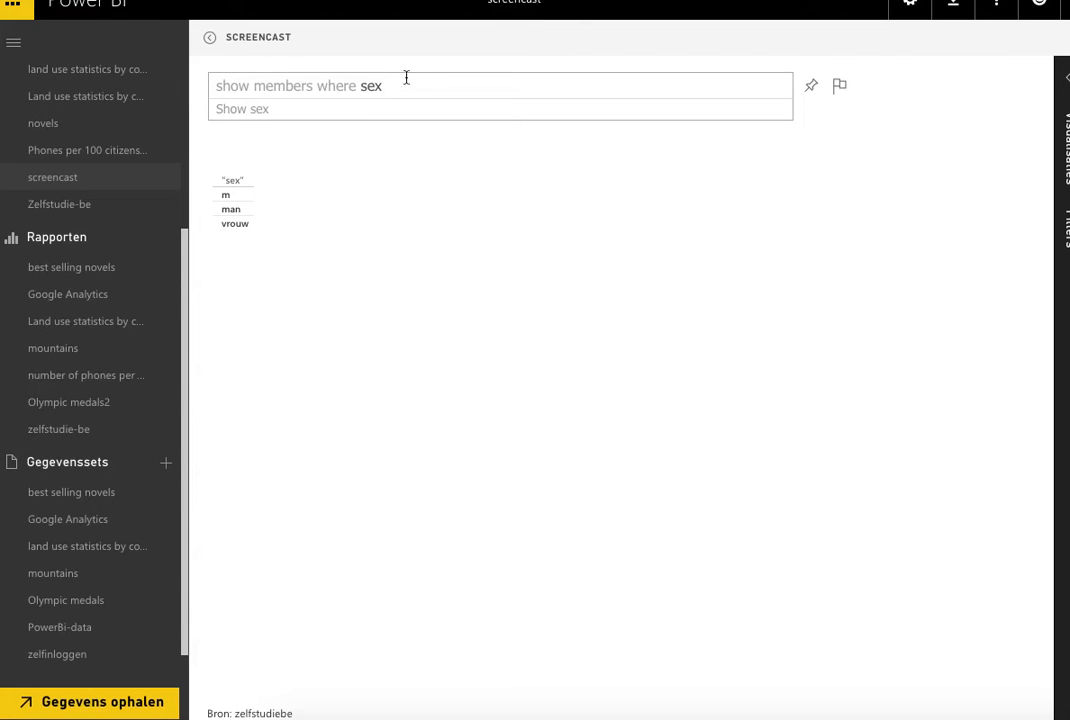
drag(400, 89, 161, 82)
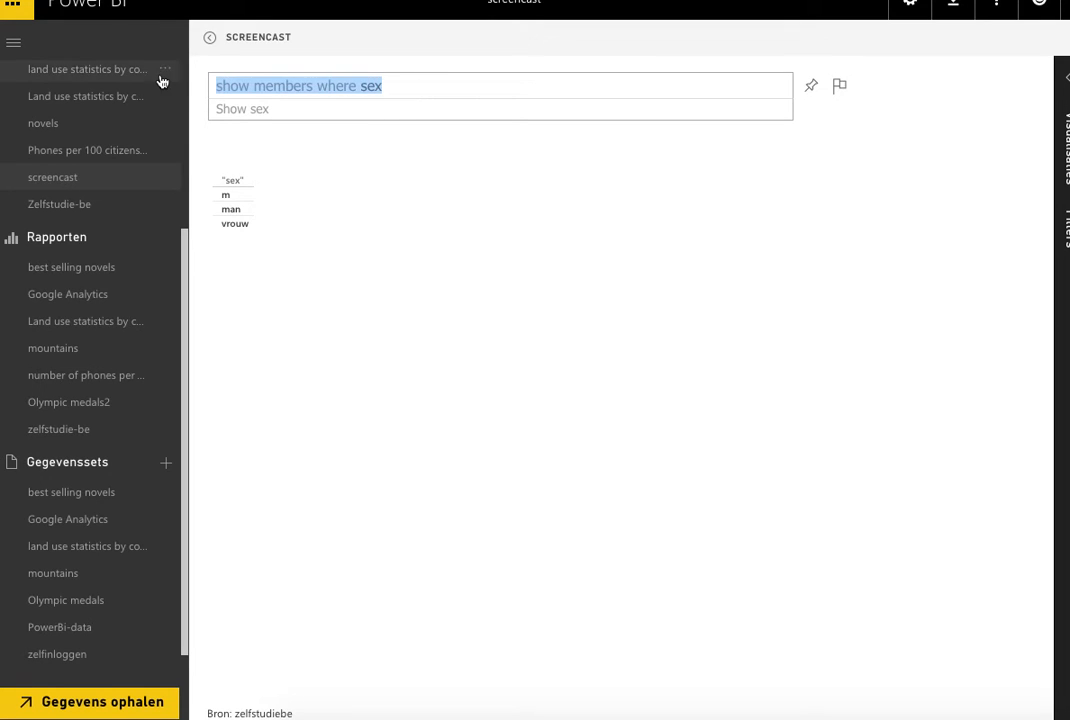
- Open the Zelfstudie-be dashboard and examine the Belgie and nederland bars in the enlarged username count by country chart
click(84, 204)
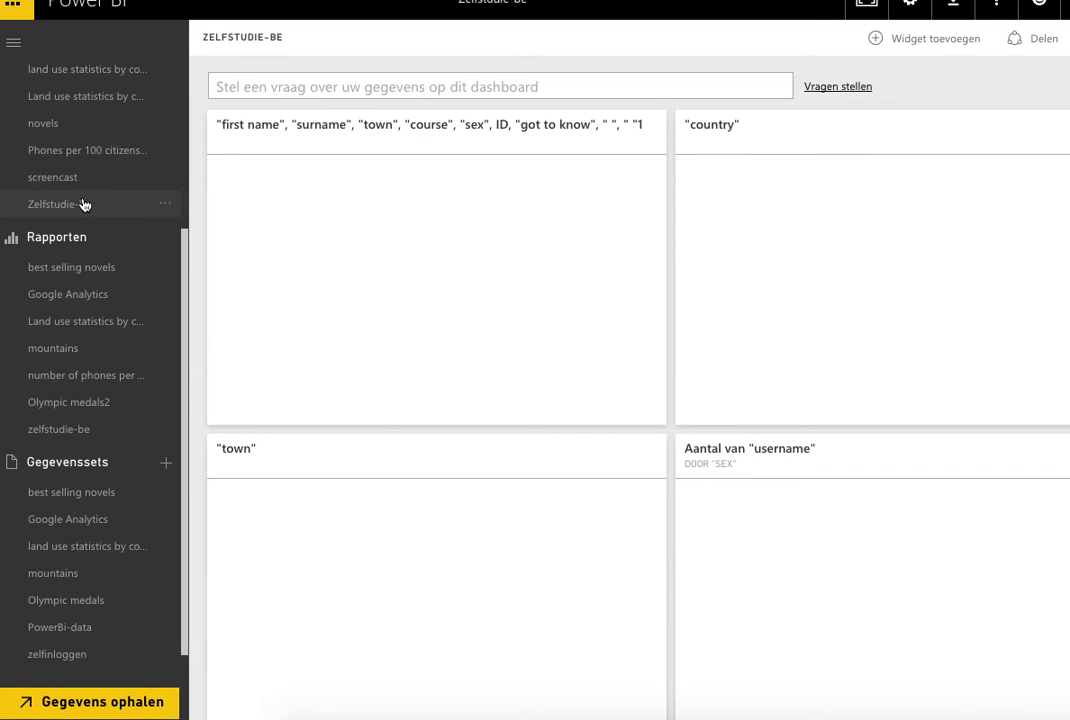
scroll(556, 172, down, 2)
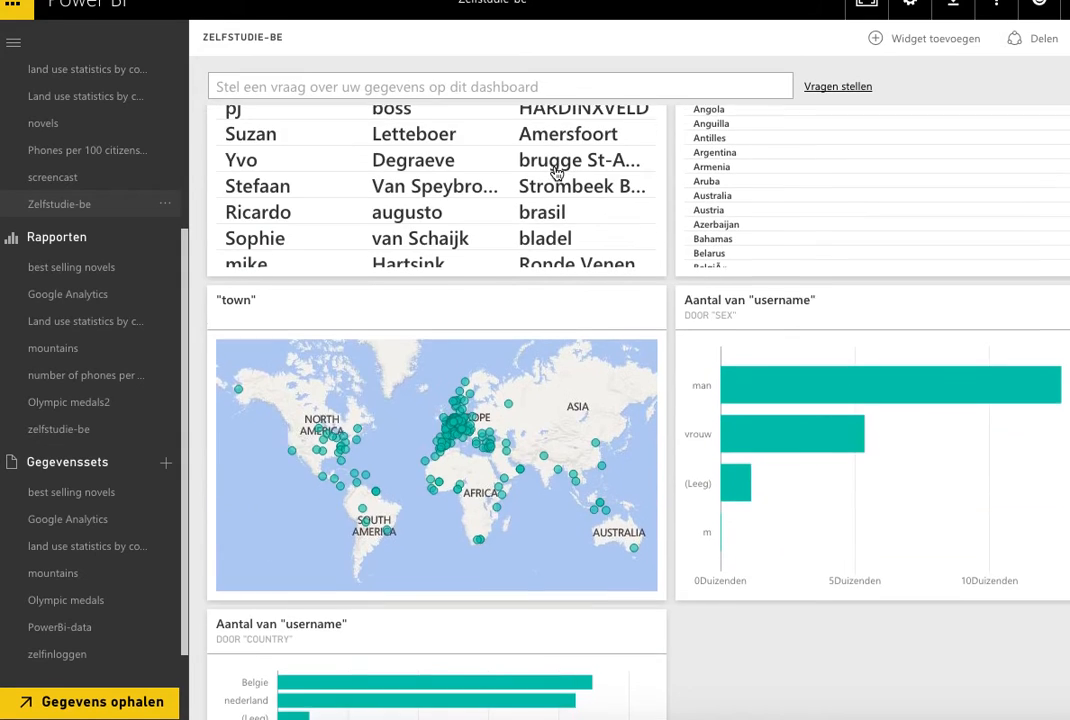
scroll(535, 283, down, 2)
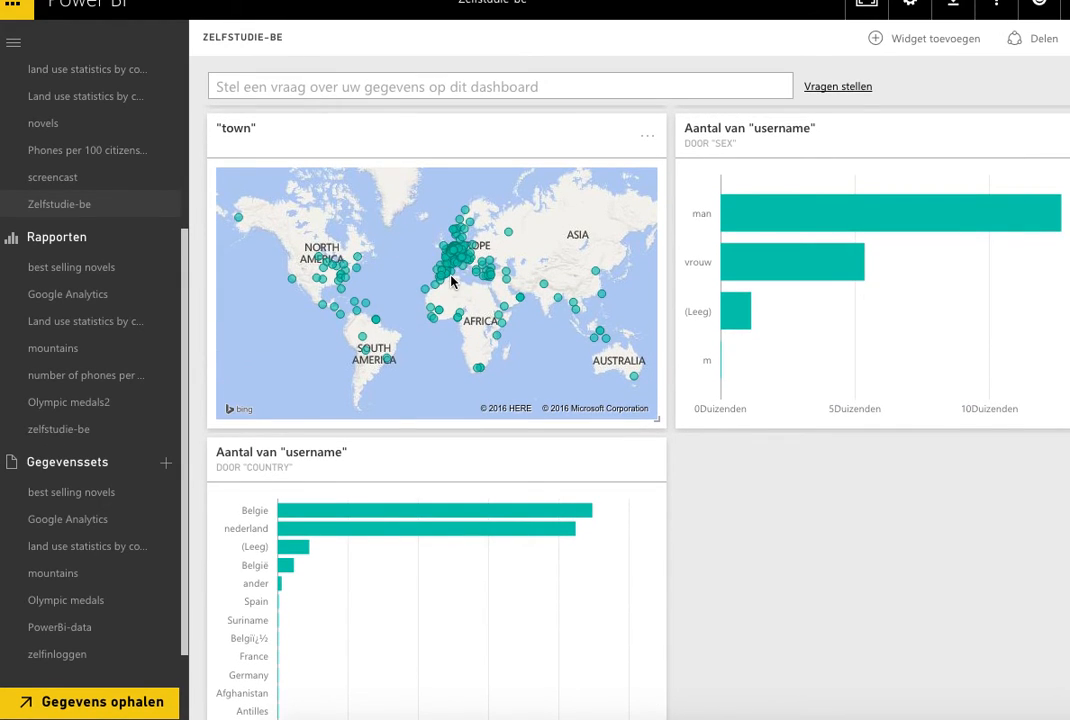
scroll(452, 283, down, 1)
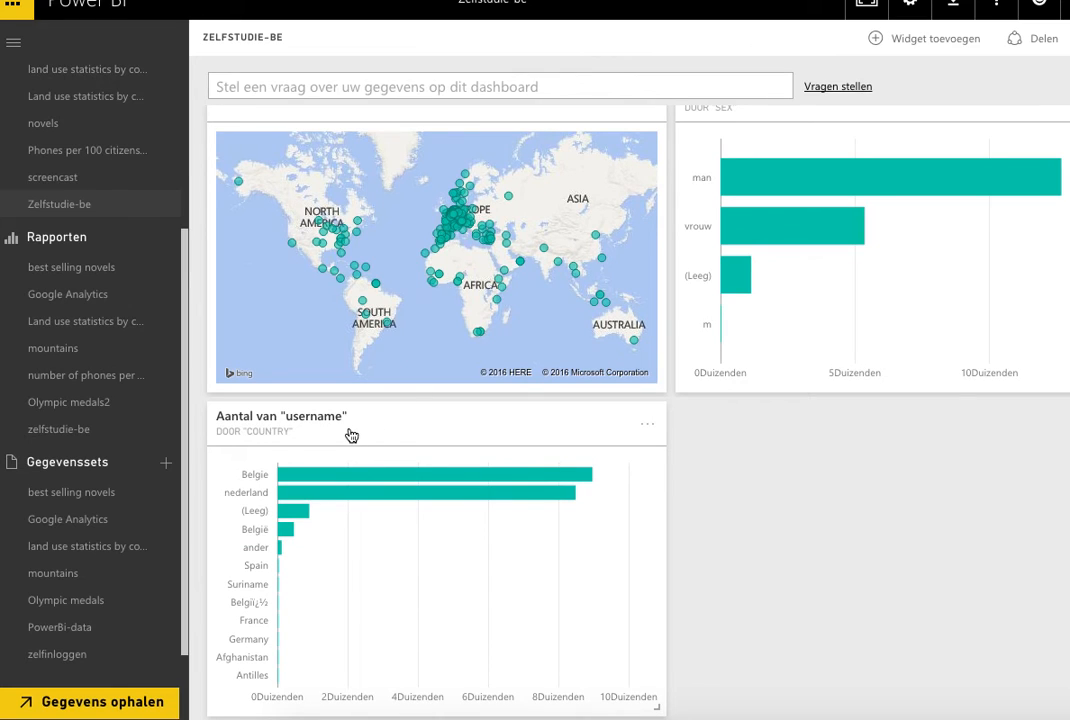
click(320, 480)
mouse_move(514, 204)
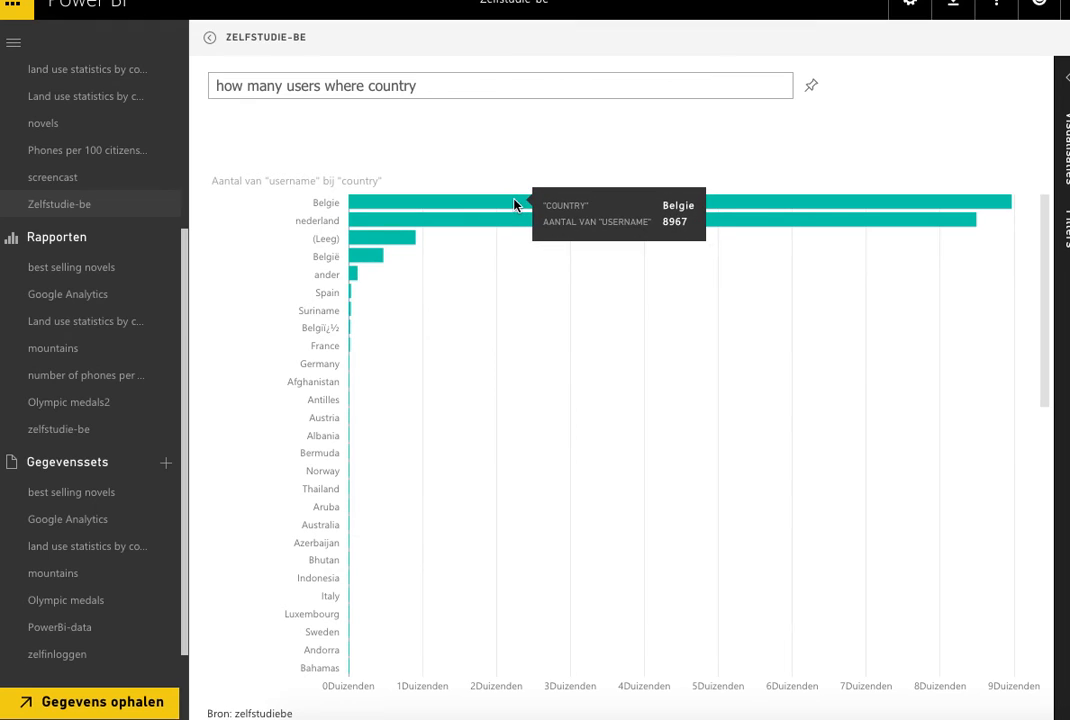
mouse_move(437, 221)
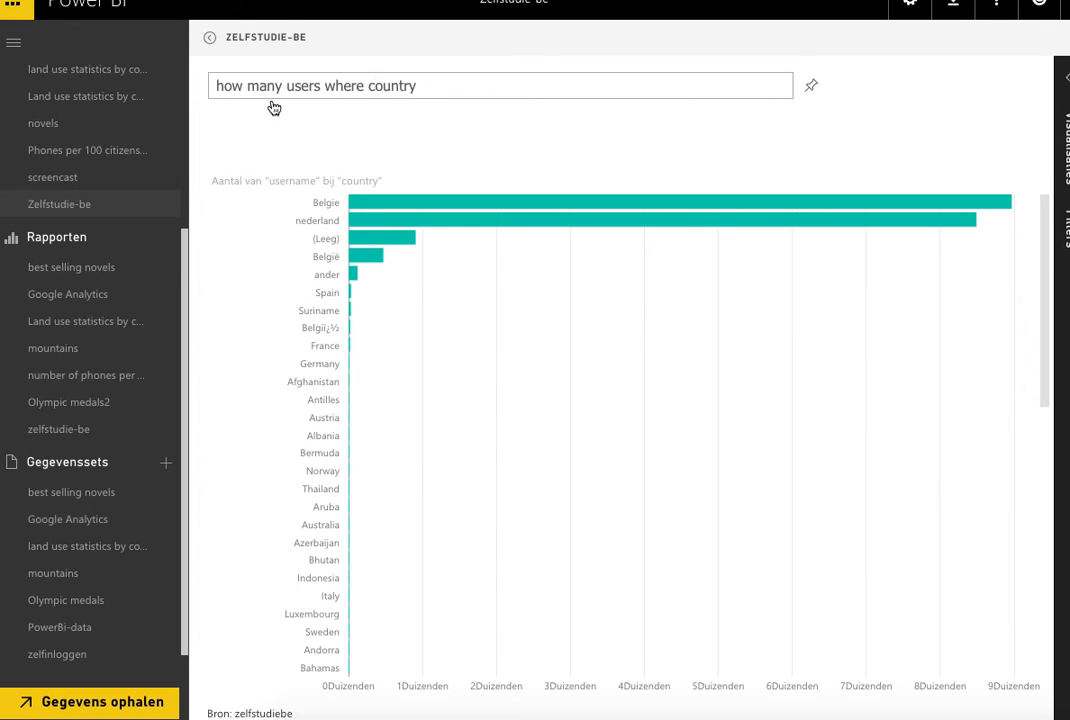
- Return to the Zelfstudie-be dashboard and inspect the vrouw, man and (Leeg) bars in the username count by sex chart
click(73, 201)
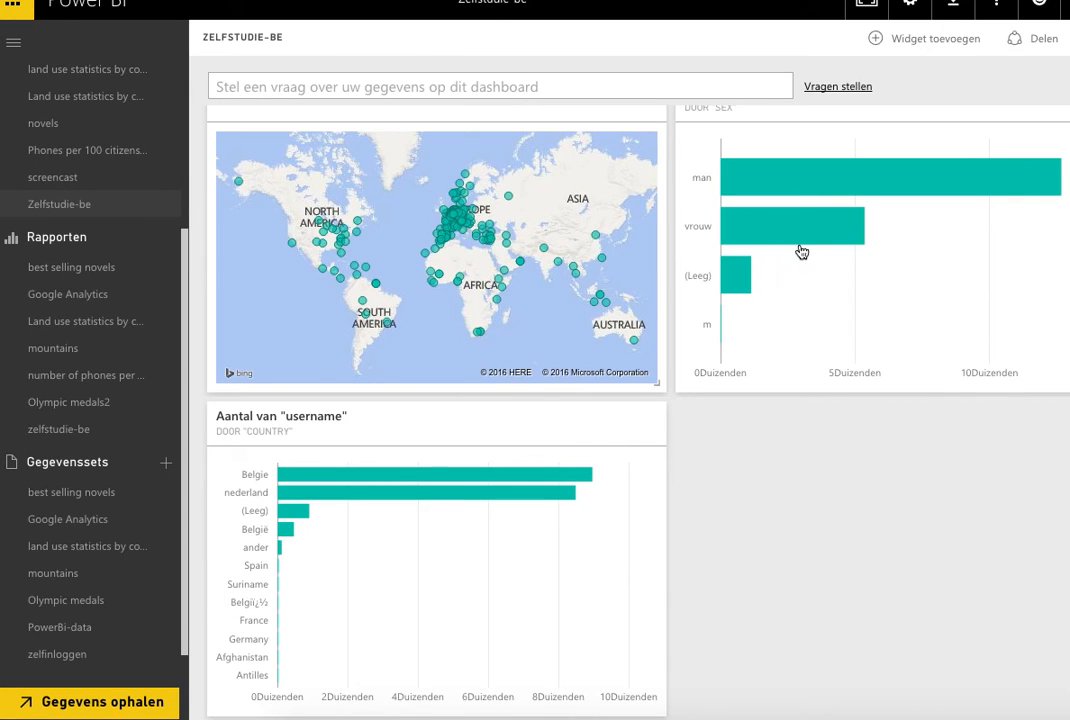
mouse_move(795, 232)
scroll(795, 233, up, 3)
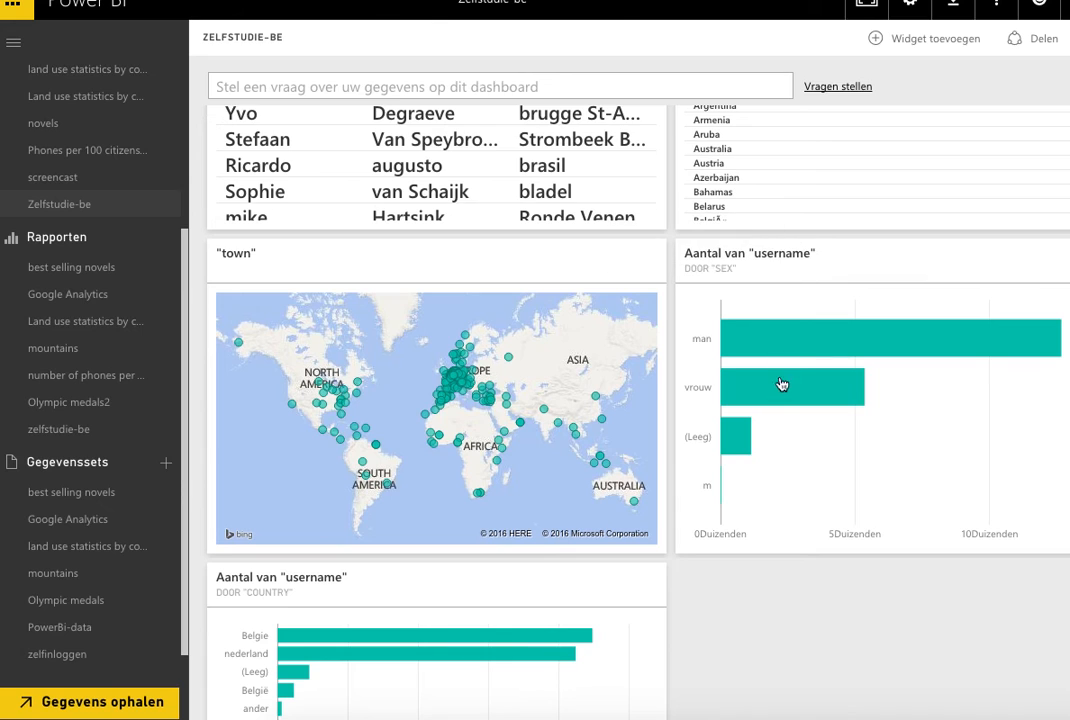
mouse_move(780, 390)
scroll(780, 391, up, 1)
scroll(780, 391, right, 1)
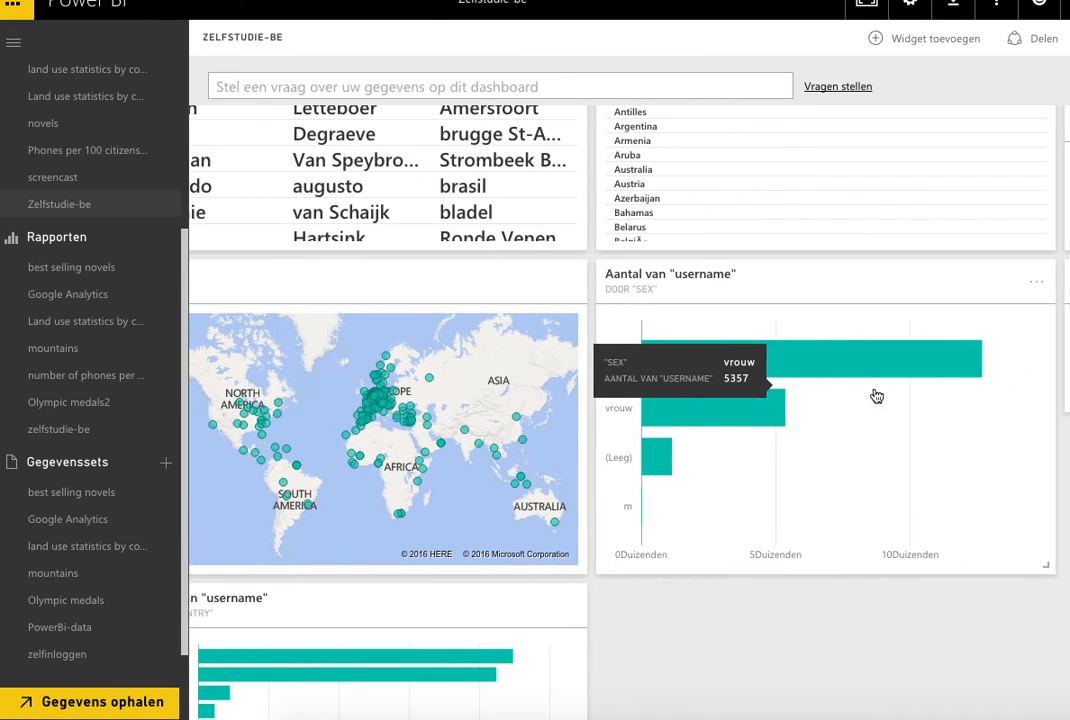
mouse_move(883, 368)
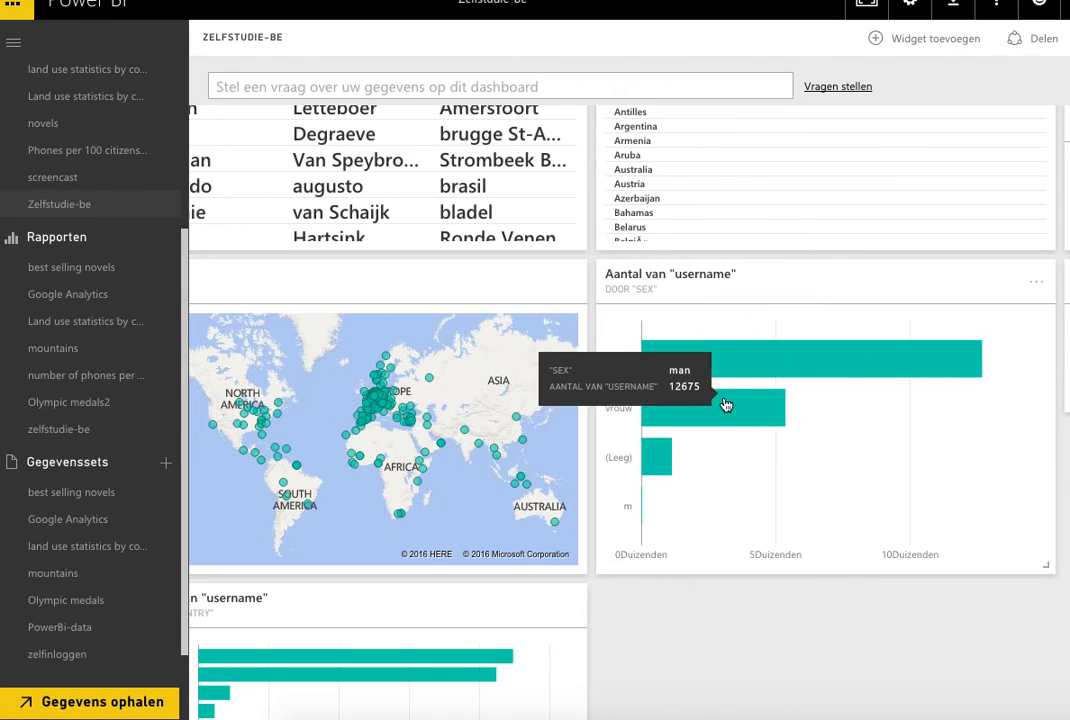
mouse_move(745, 408)
scroll(783, 403, up, 1)
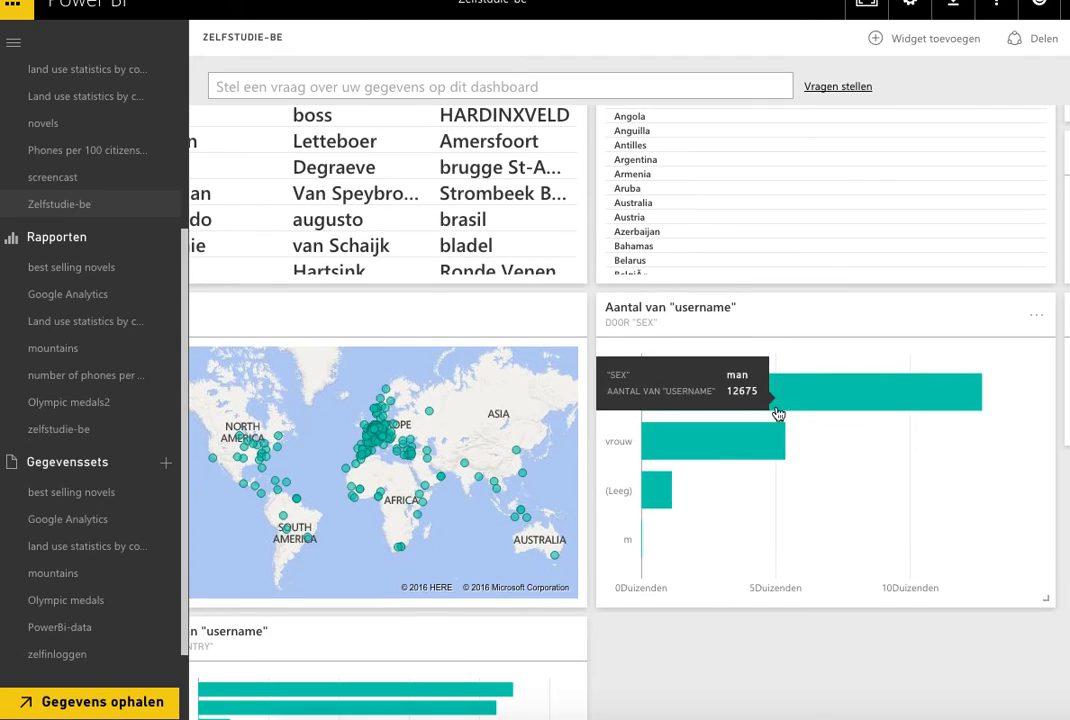
mouse_move(664, 504)
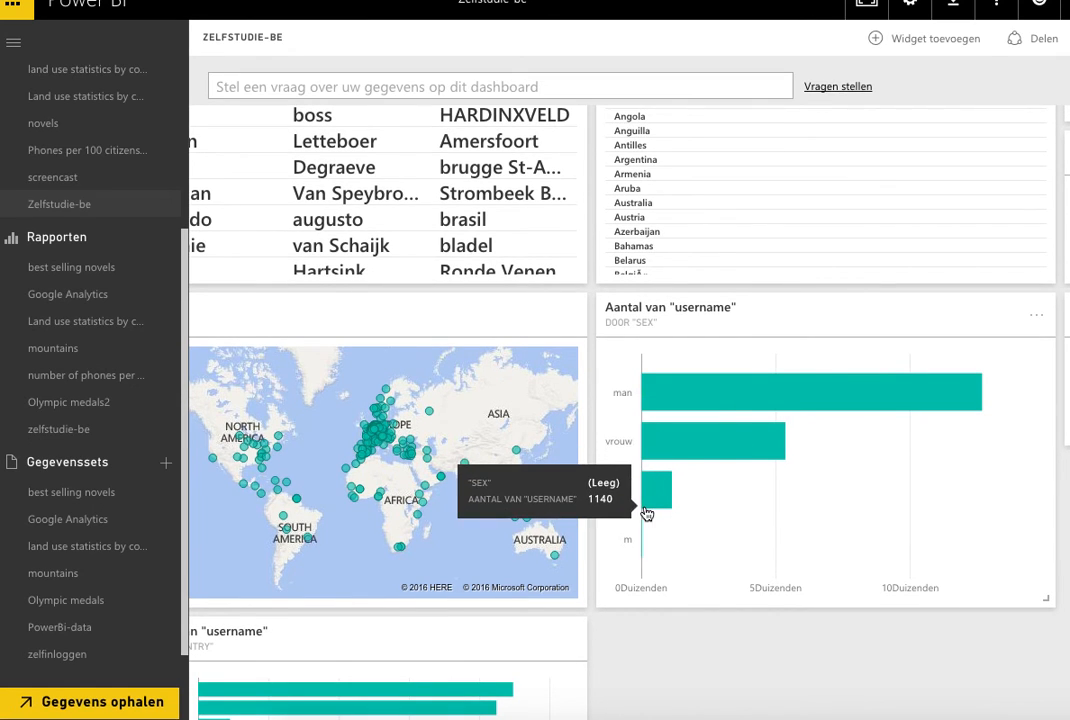
- Look over all the pinned tiles of the Zelfstudie-be dashboard from the member table to the country chart
scroll(676, 435, up, 2)
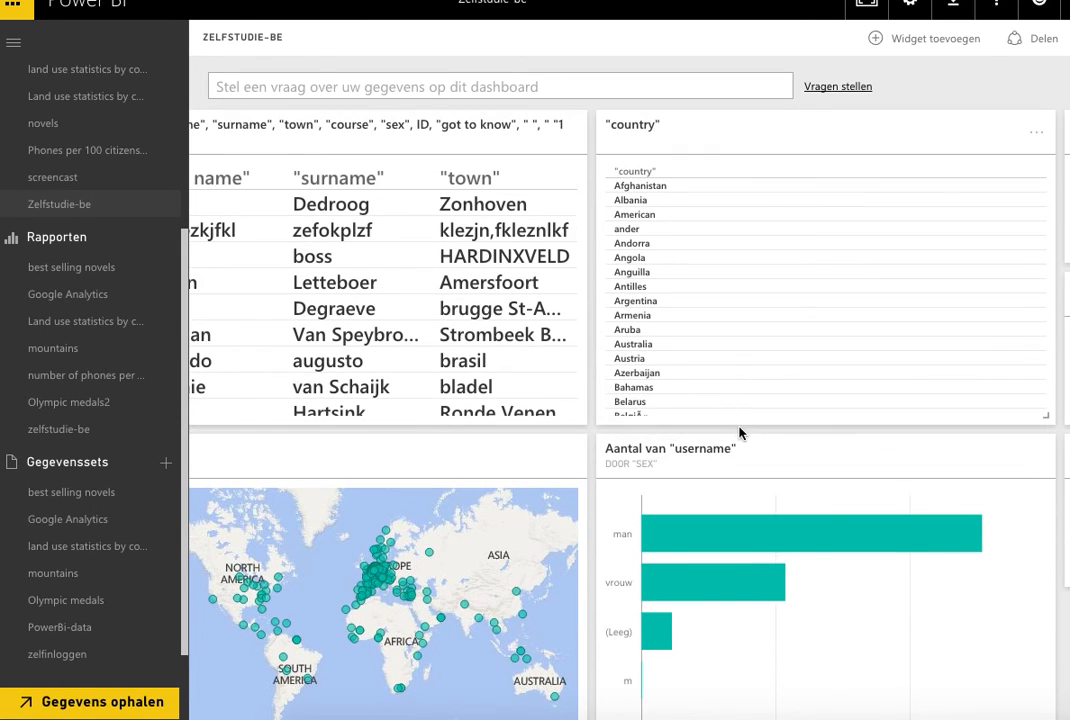
scroll(690, 196, down, 5)
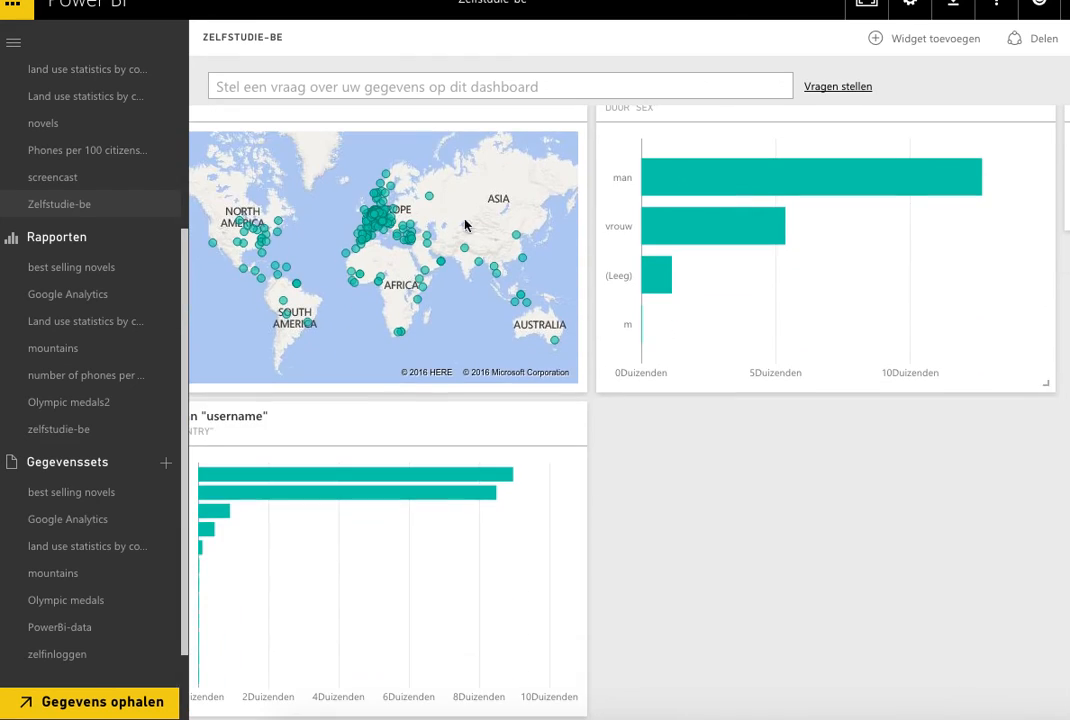
scroll(331, 255, up, 5)
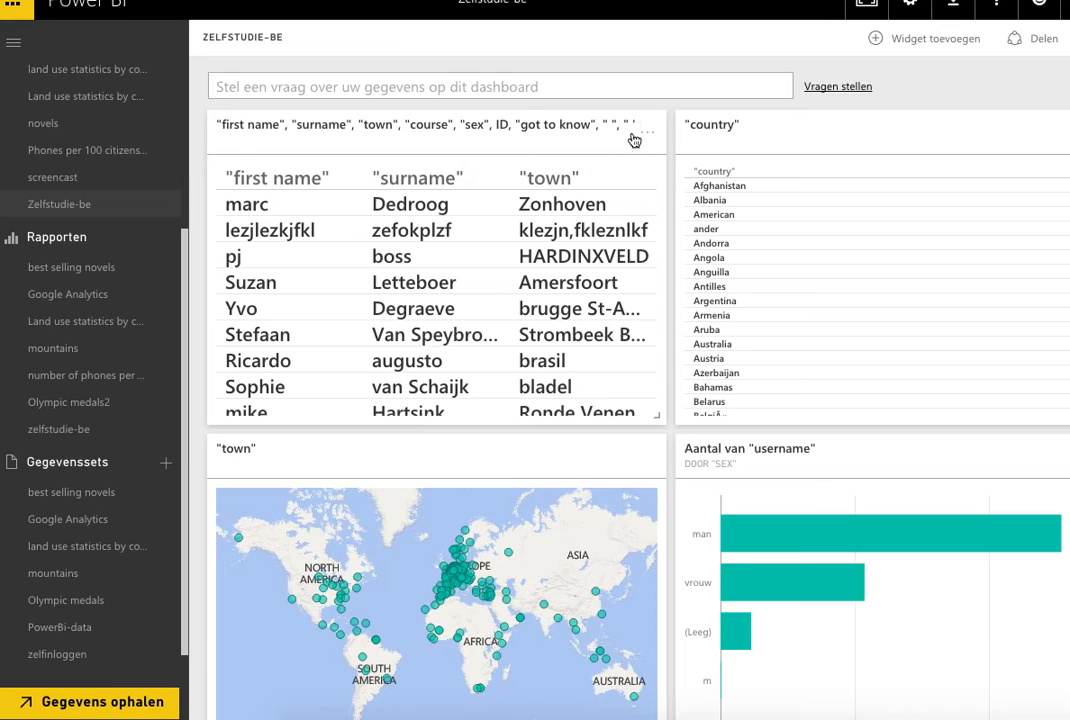
click(710, 80)
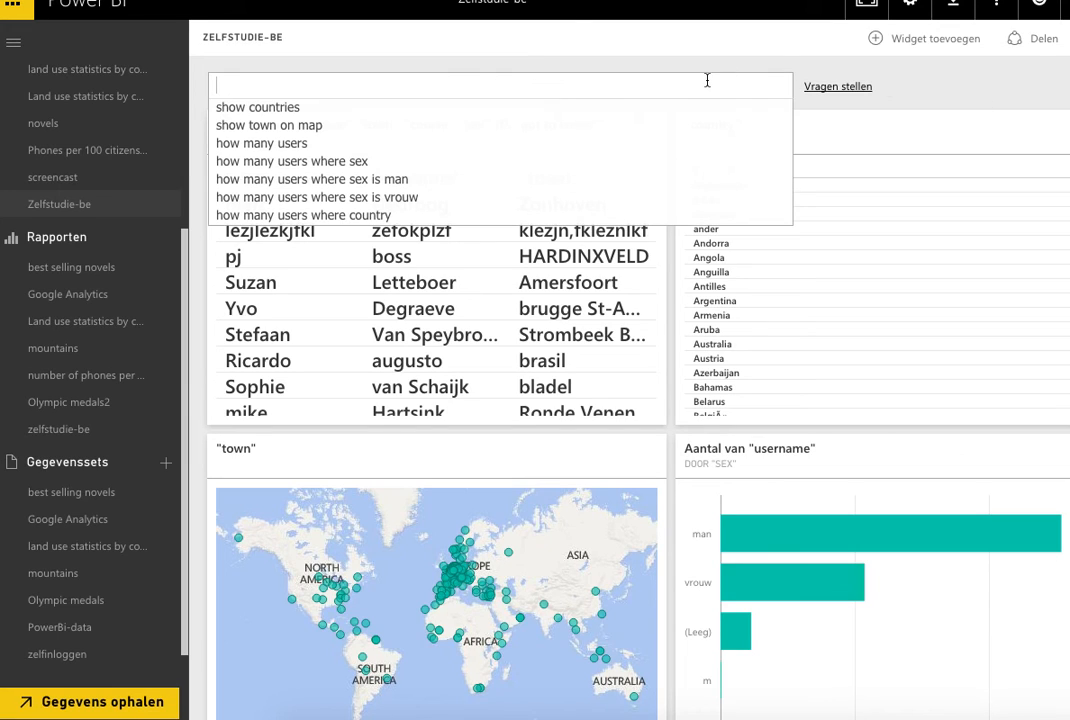
text(show)
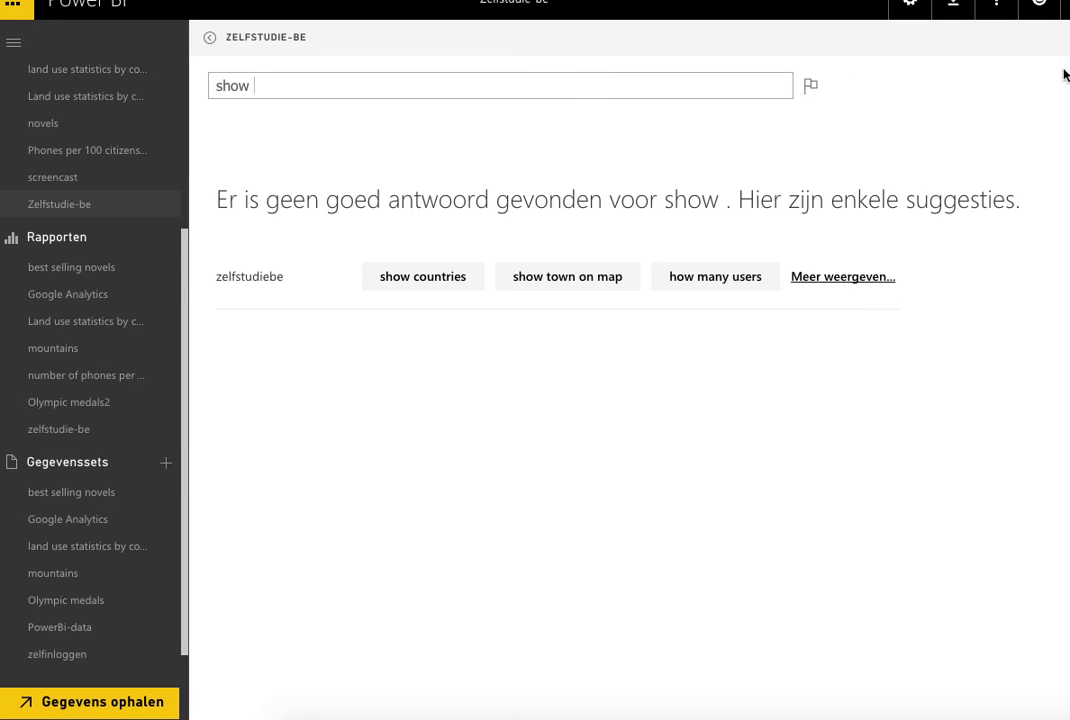
click(61, 210)
- Enter the dashboard question "show countr" and expand the Velden and Visualisaties panes beside the answer
click(289, 80)
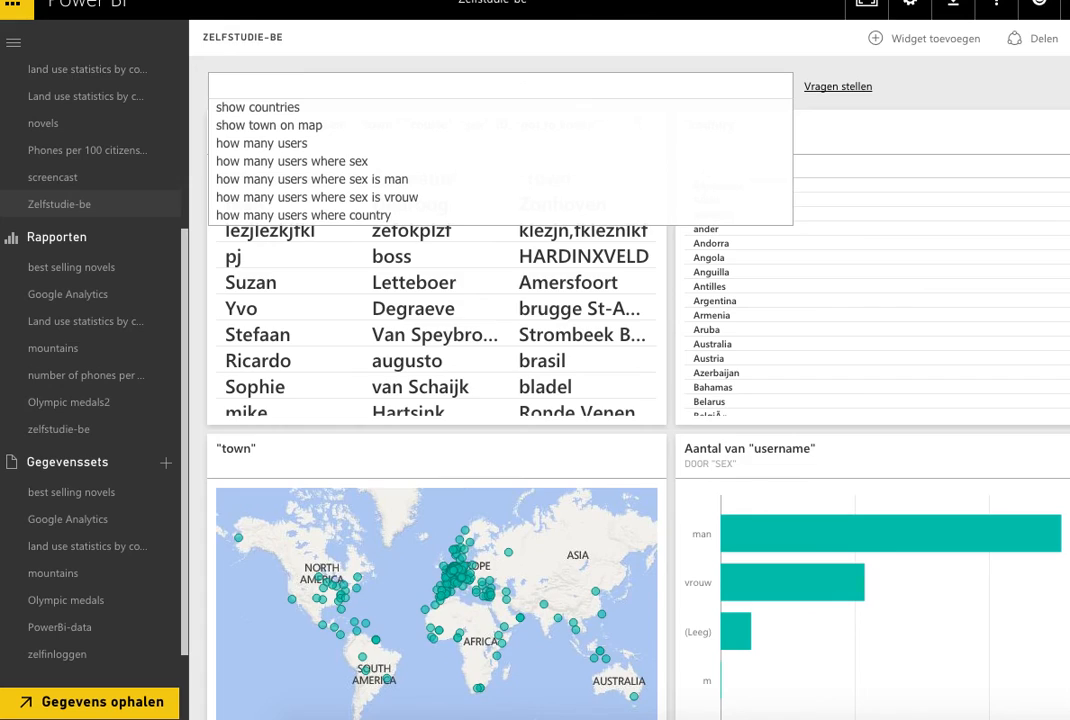
text(show)
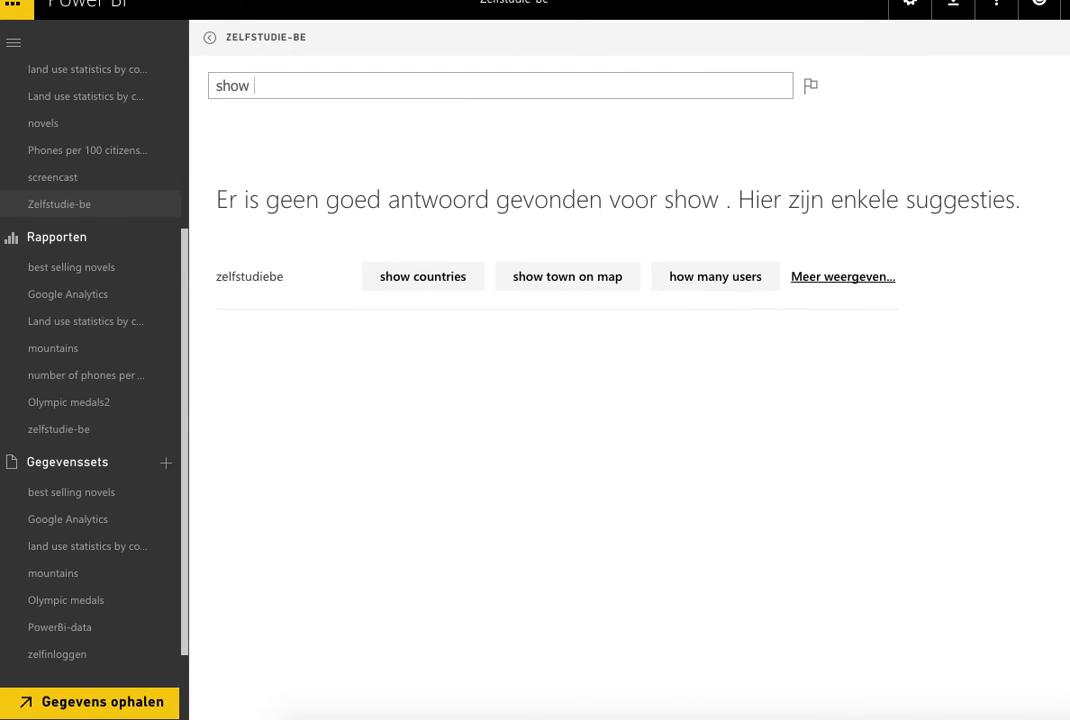
drag(1069, 103, 1068, 104)
click(475, 90)
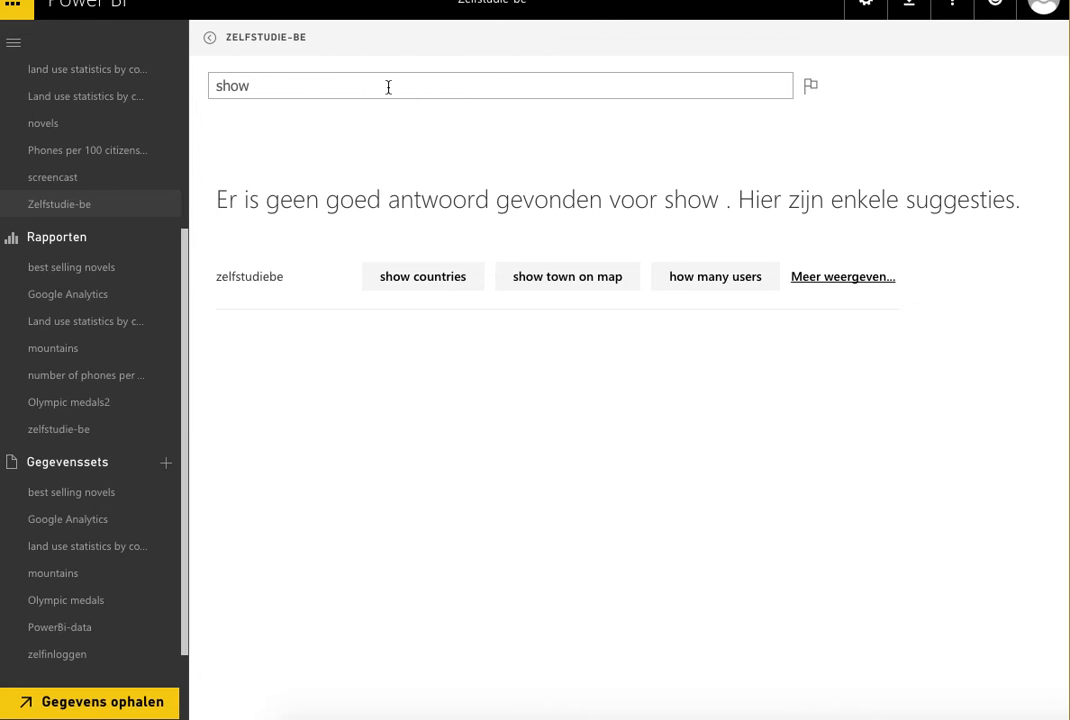
text(countr)
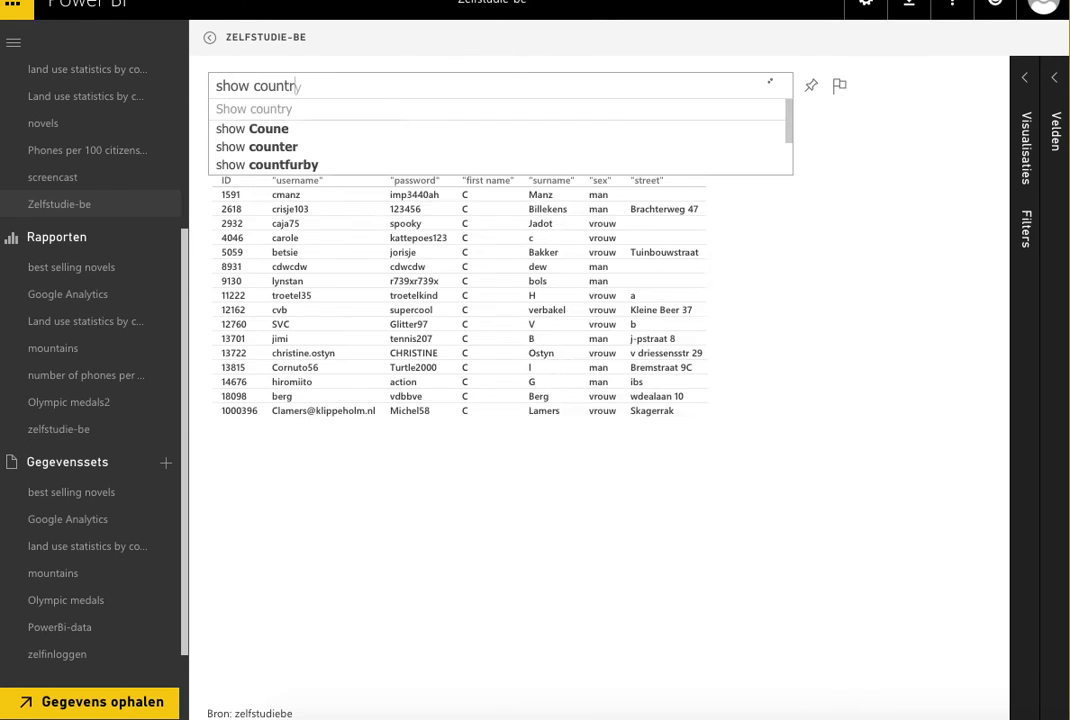
click(1055, 112)
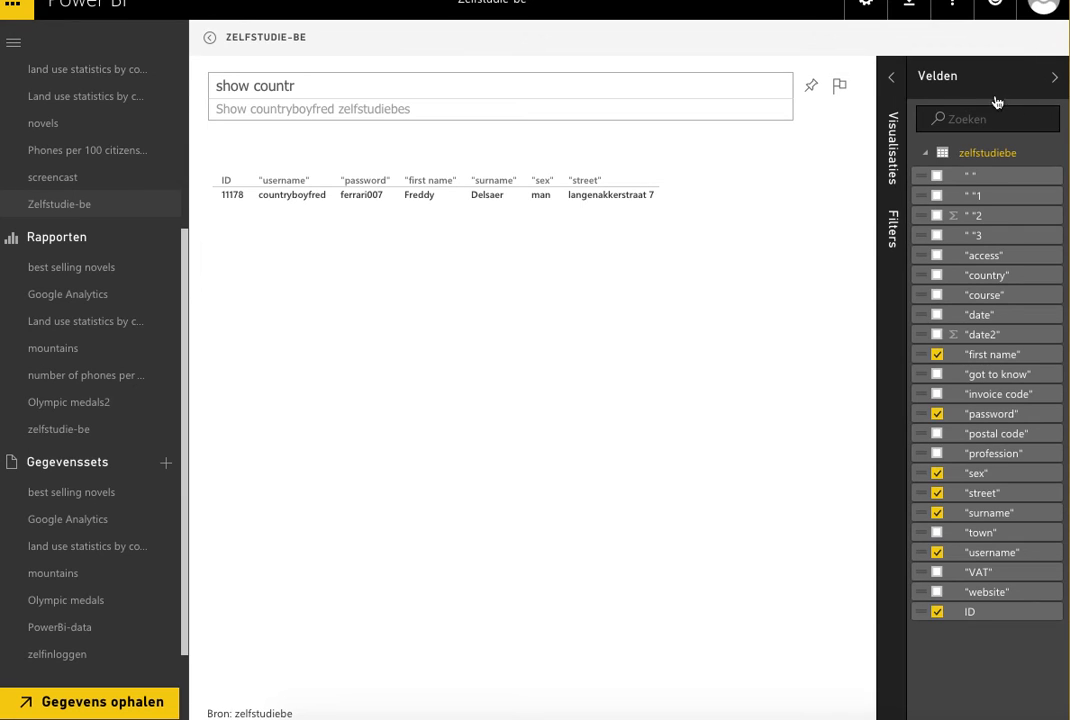
click(892, 97)
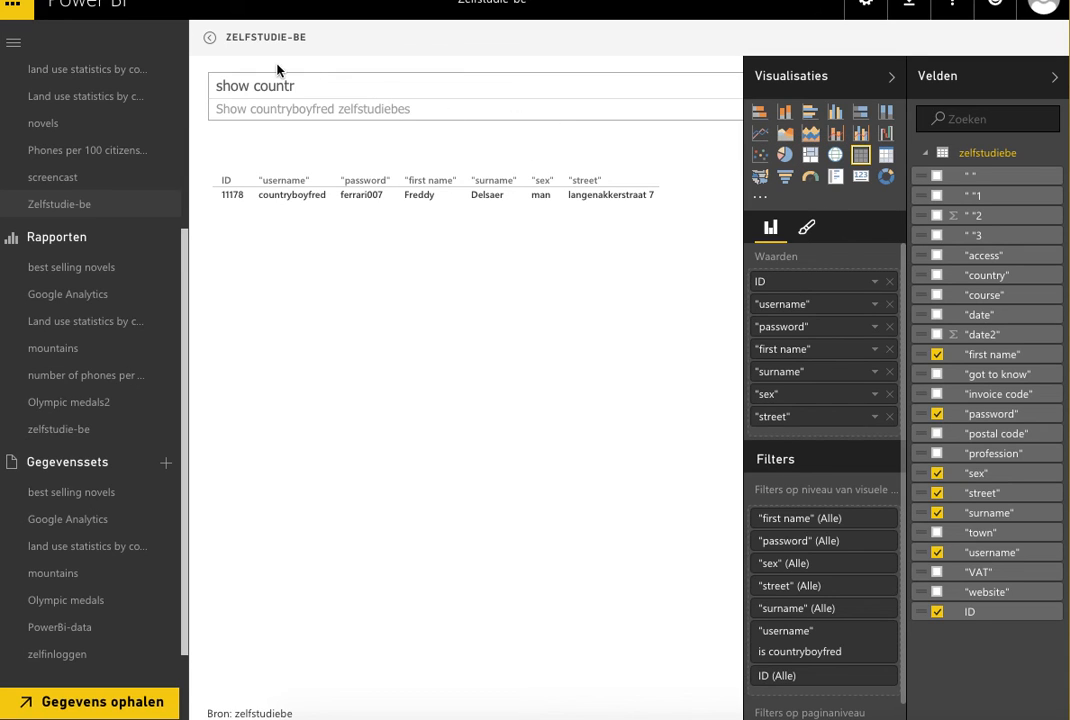
- Return to the Zelfstudie-be dashboard and open the username count by sex chart in its question view
click(83, 205)
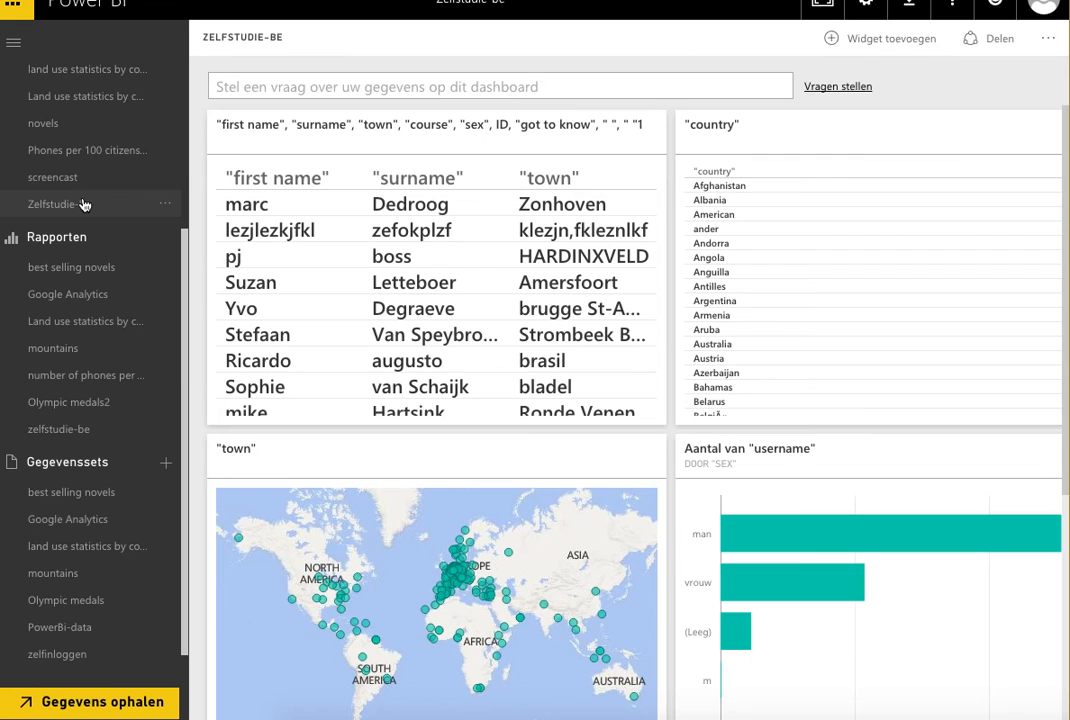
scroll(406, 471, down, 3)
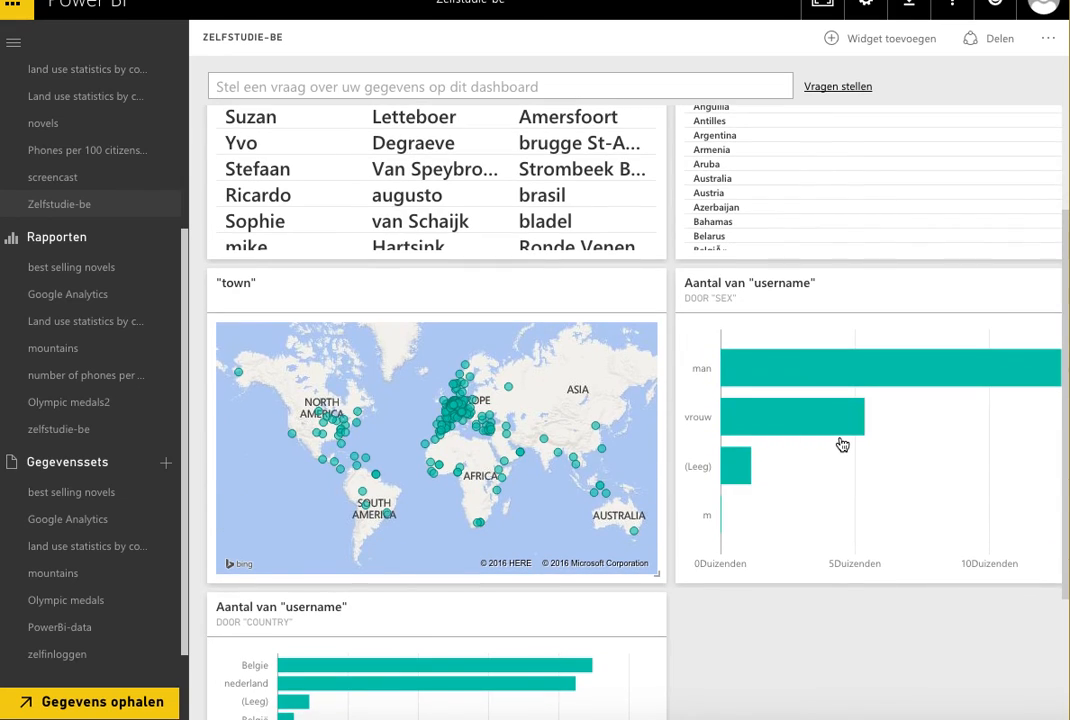
click(842, 444)
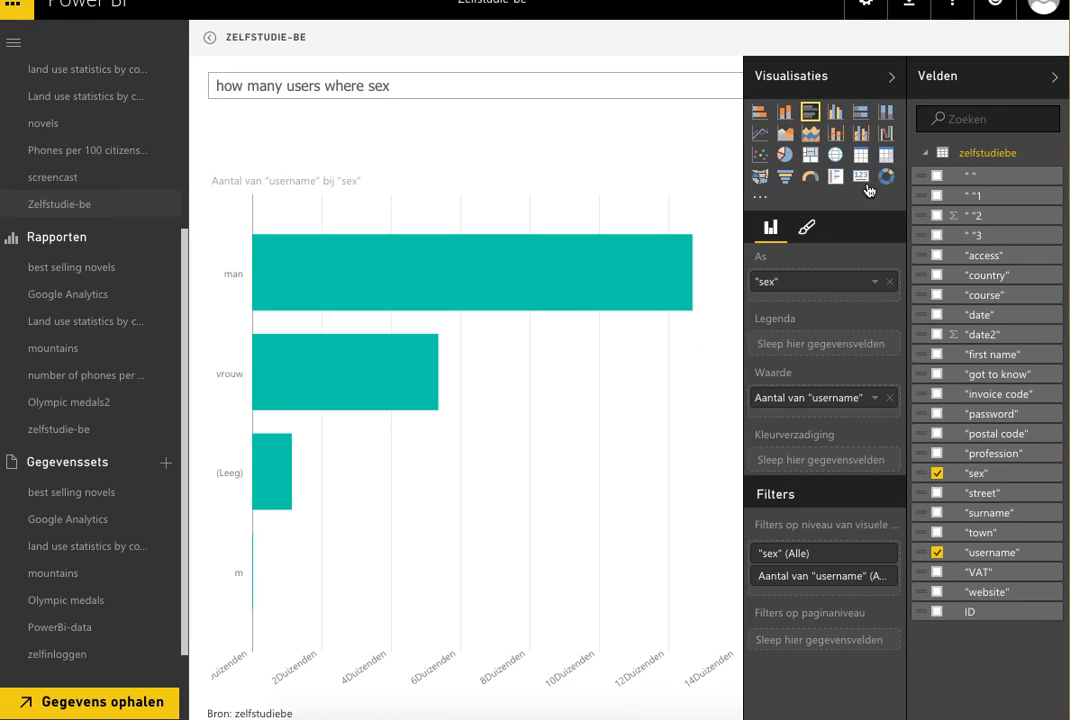
- Try the sex chart as a line chart and a pie chart, and convert it to a table with the "street" field added
click(766, 135)
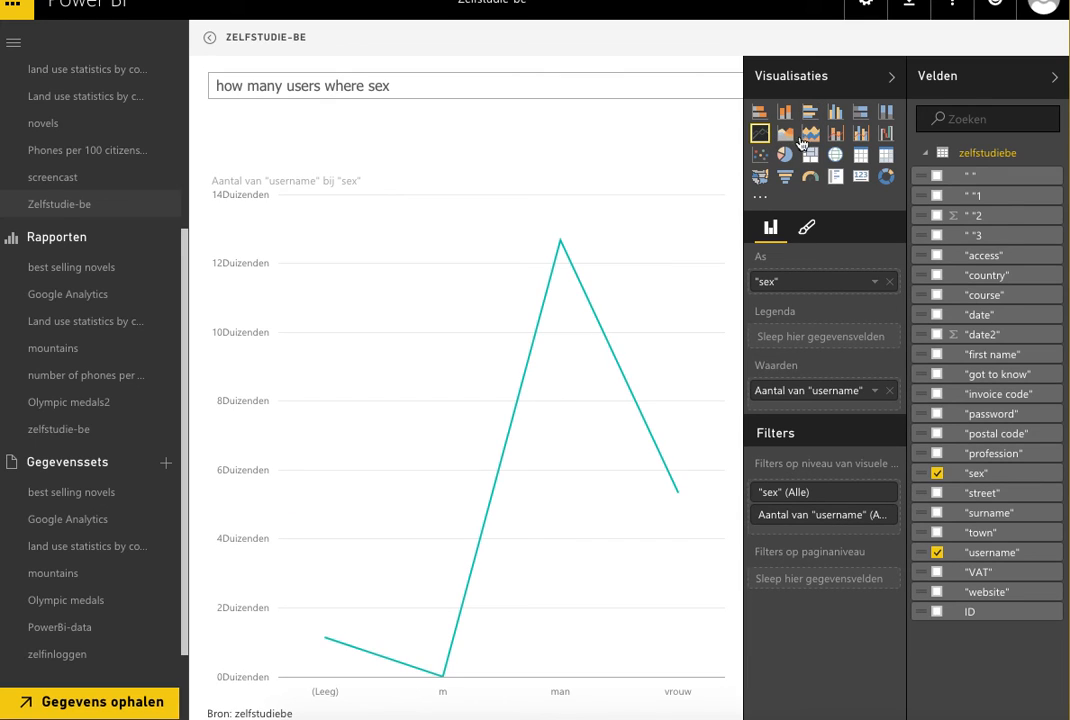
click(784, 157)
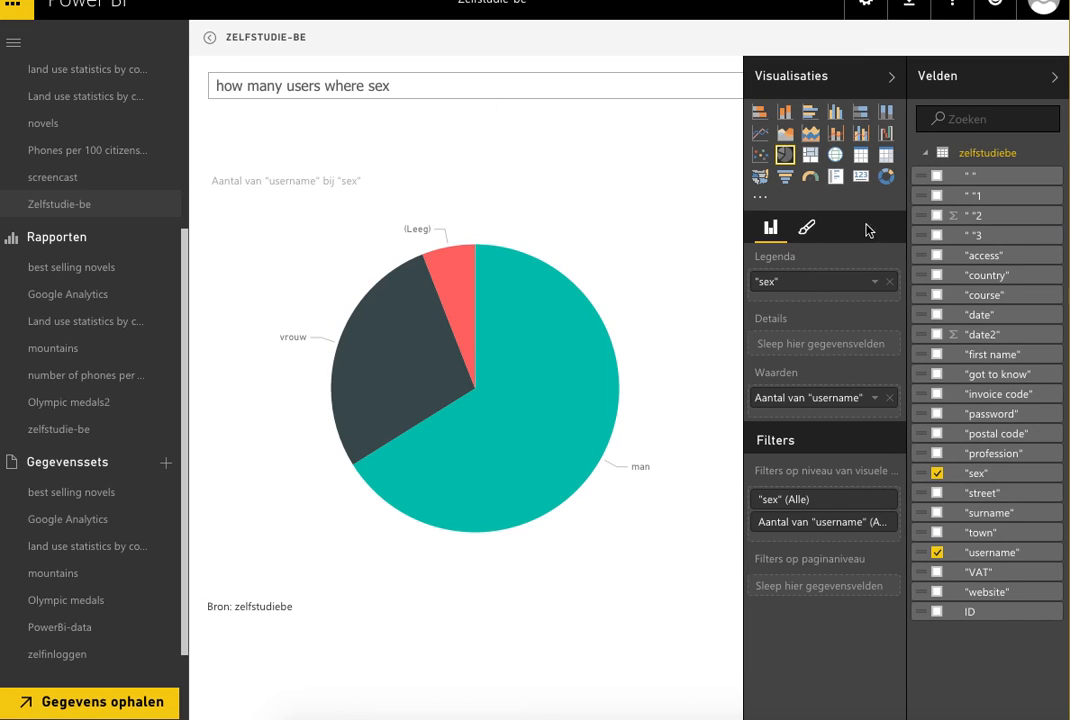
click(862, 158)
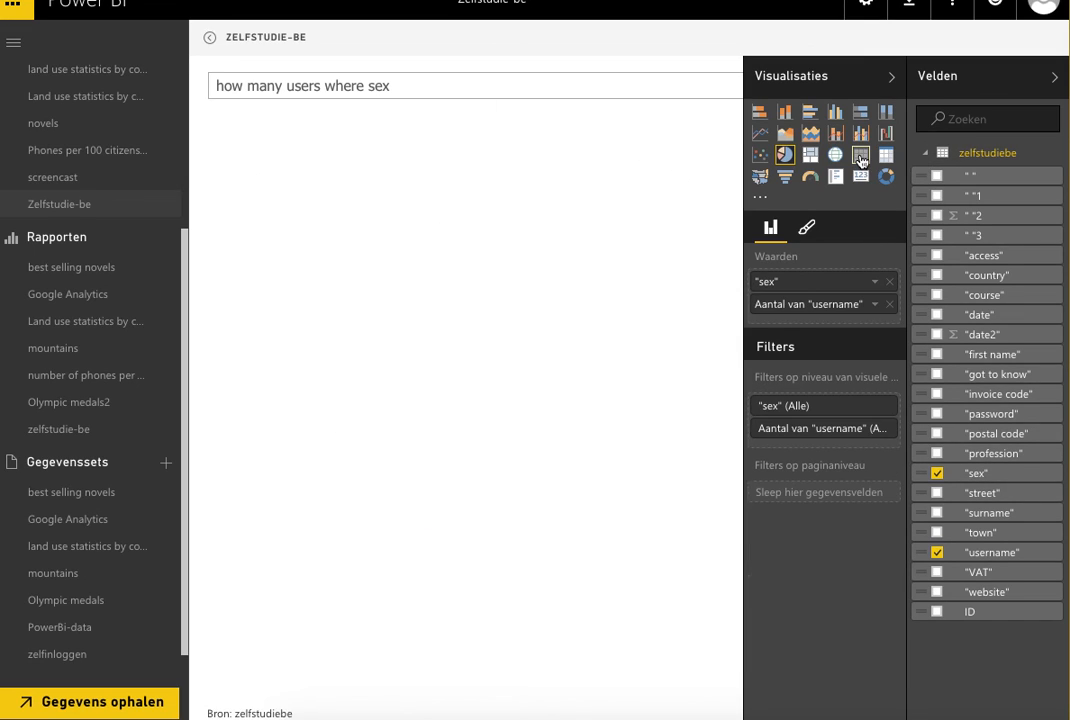
click(938, 495)
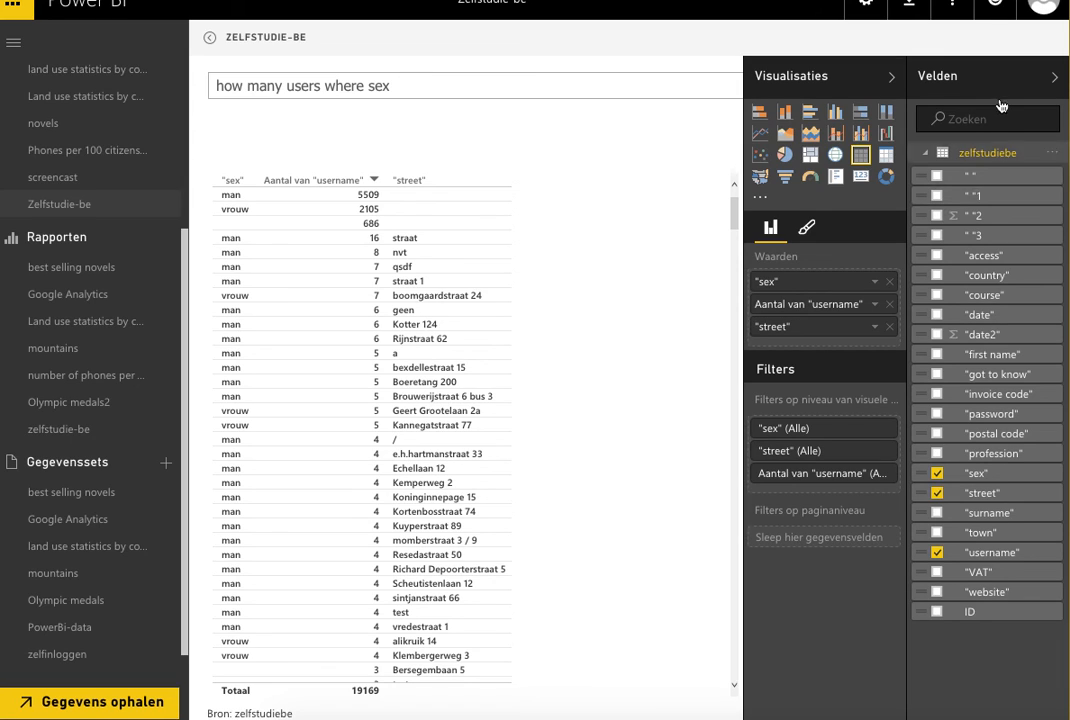
- Collapse the Velden and Visualisaties panes to view the table at full width, and expand both again
click(951, 80)
click(946, 77)
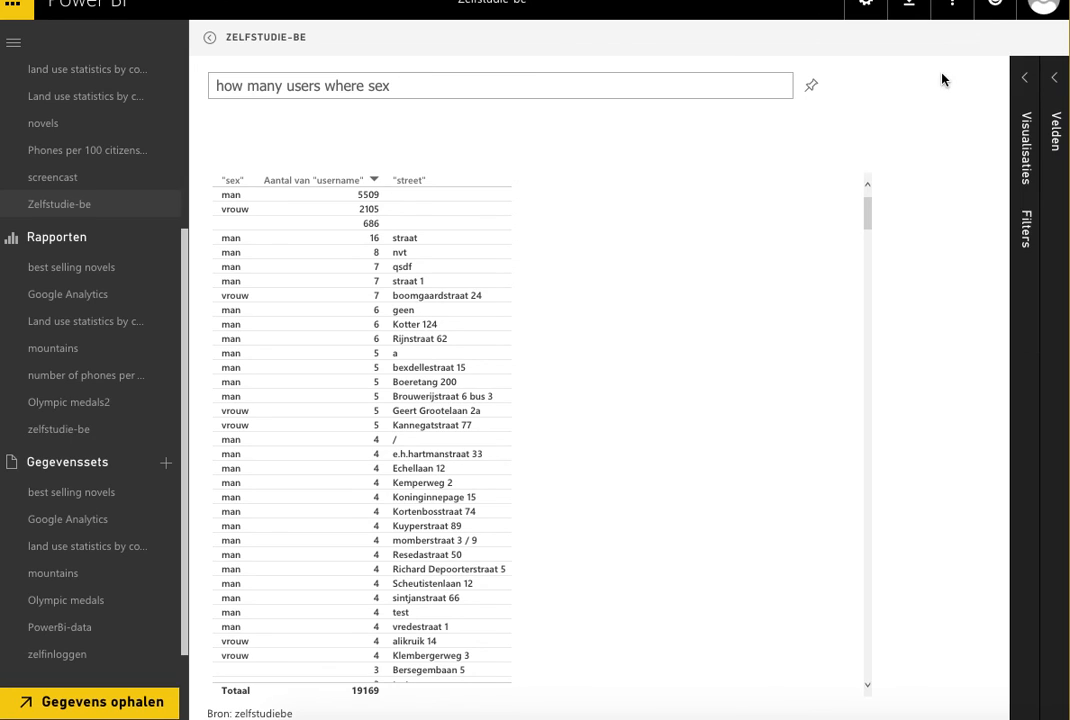
click(1027, 132)
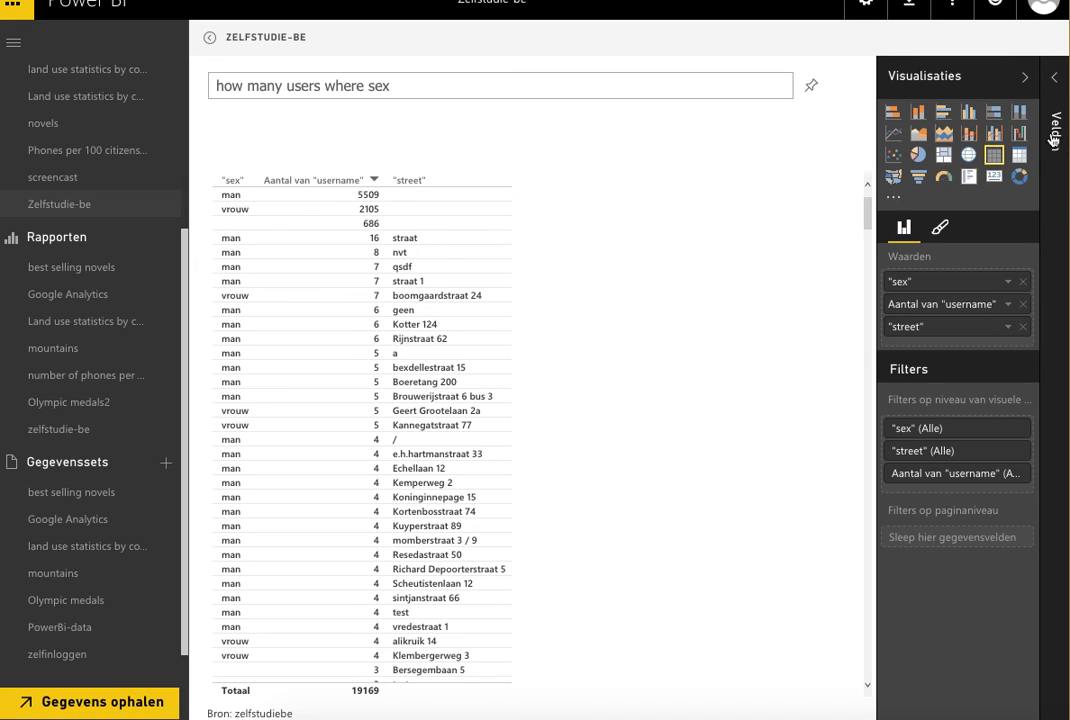
click(1060, 140)
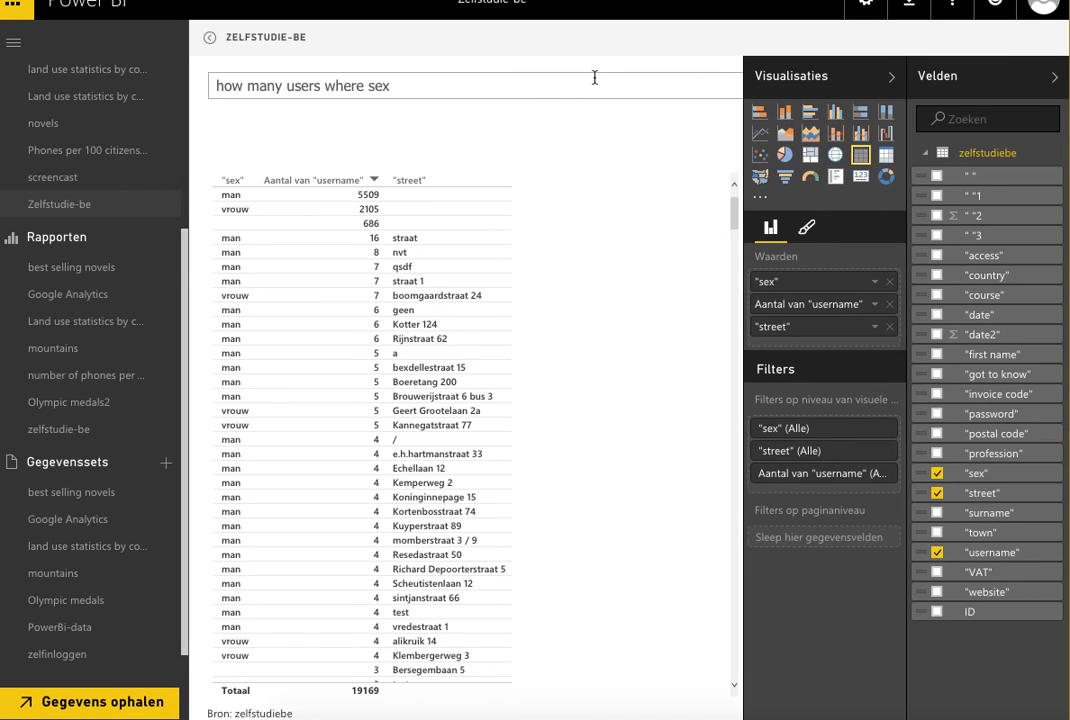